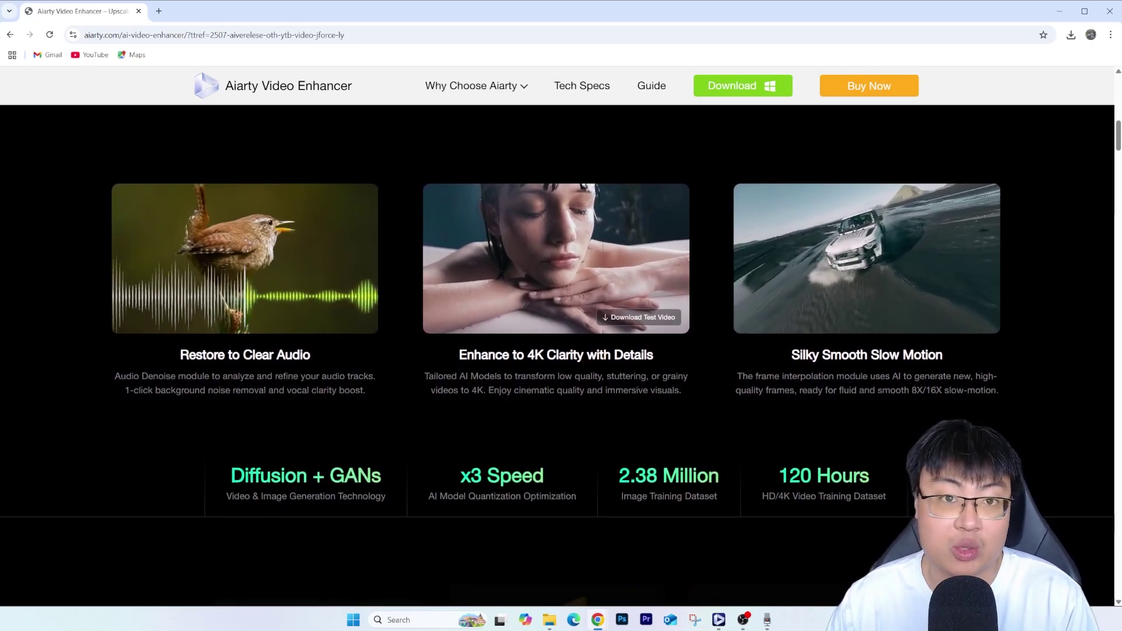
Step: Scroll the product page down to the technology stats and the batch, AI-model and offline-processing cards
scroll(561, 351, down, 1)
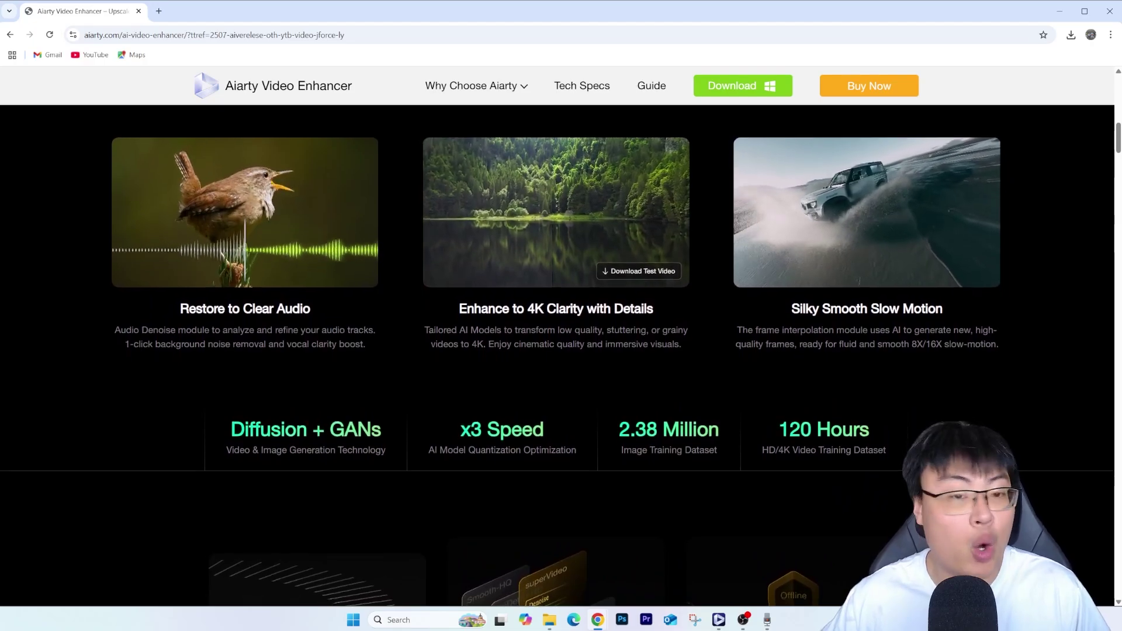
scroll(561, 351, down, 1)
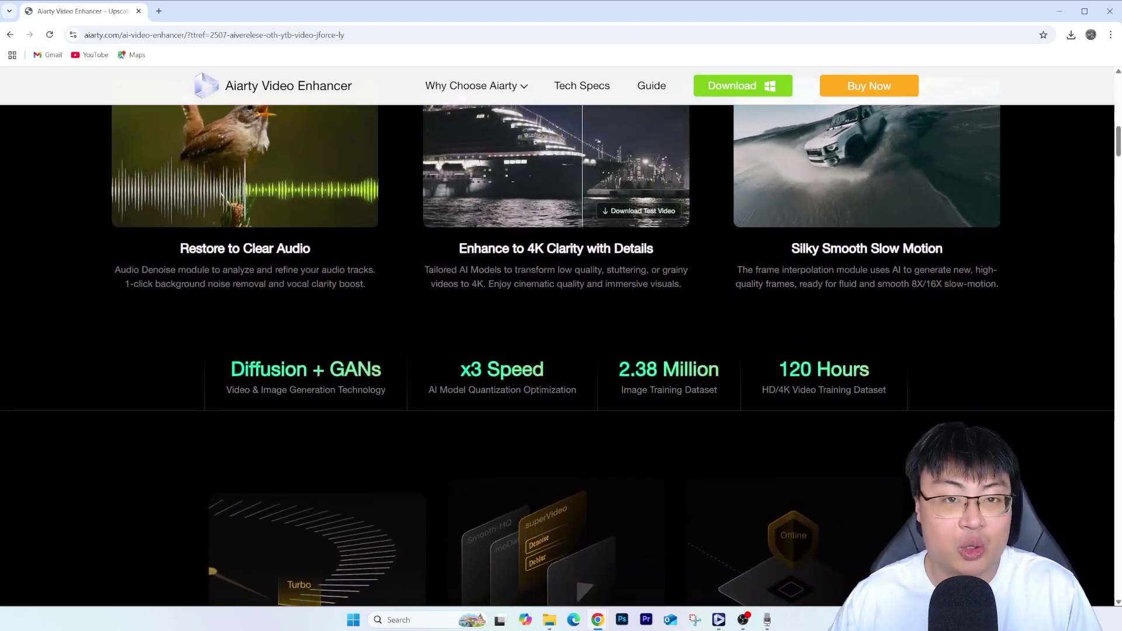
scroll(561, 351, down, 1)
scroll(561, 351, down, 1)
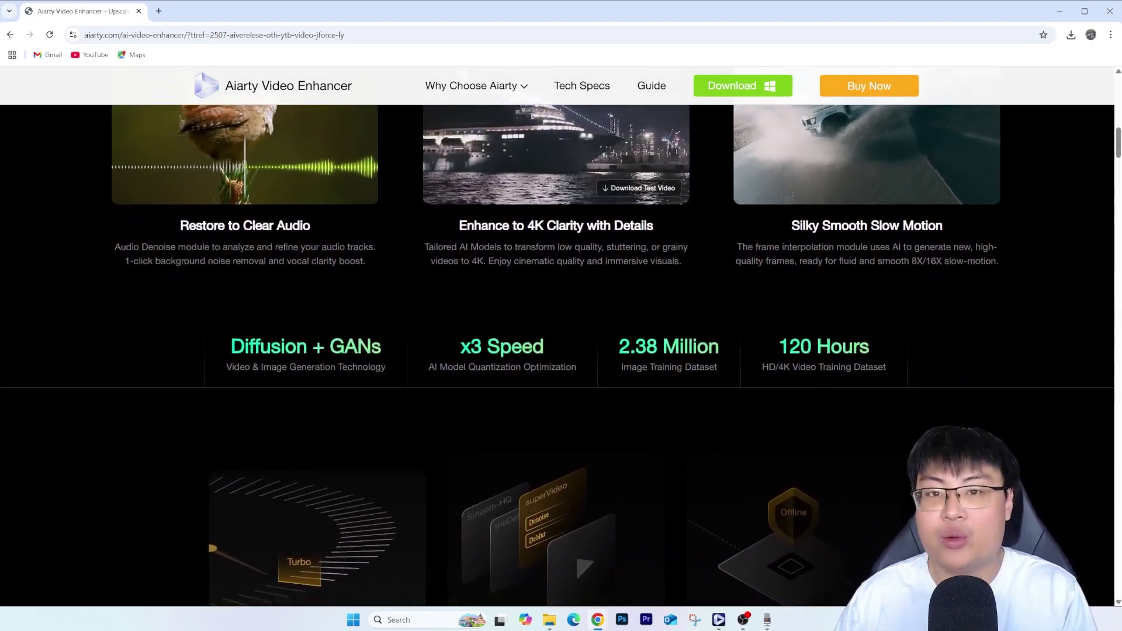
scroll(561, 350, down, 2)
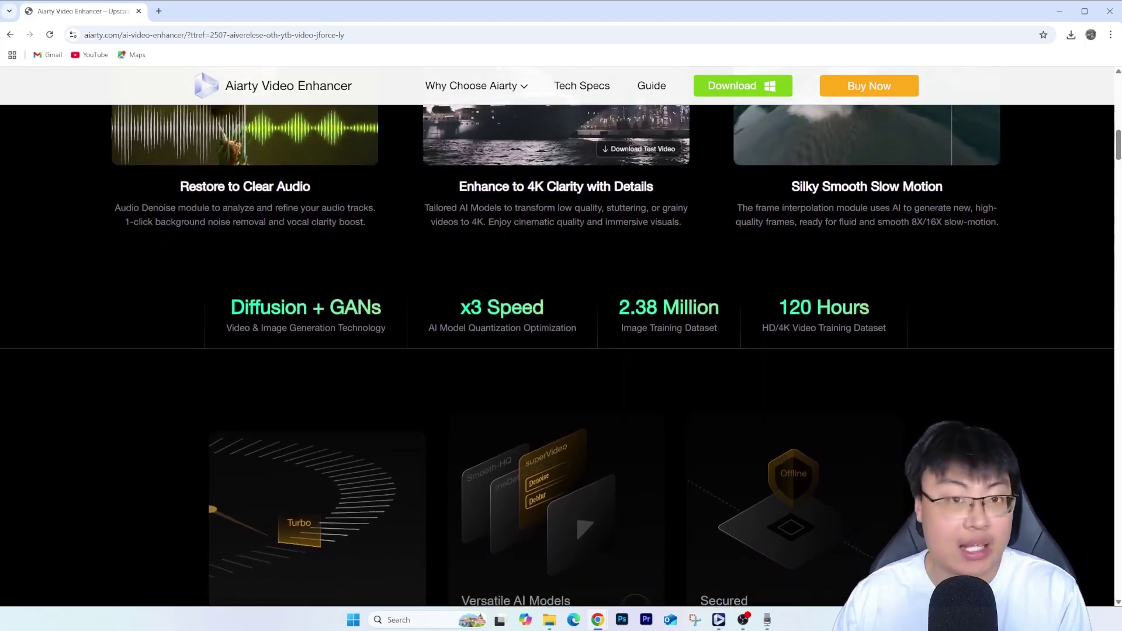
scroll(561, 351, down, 1)
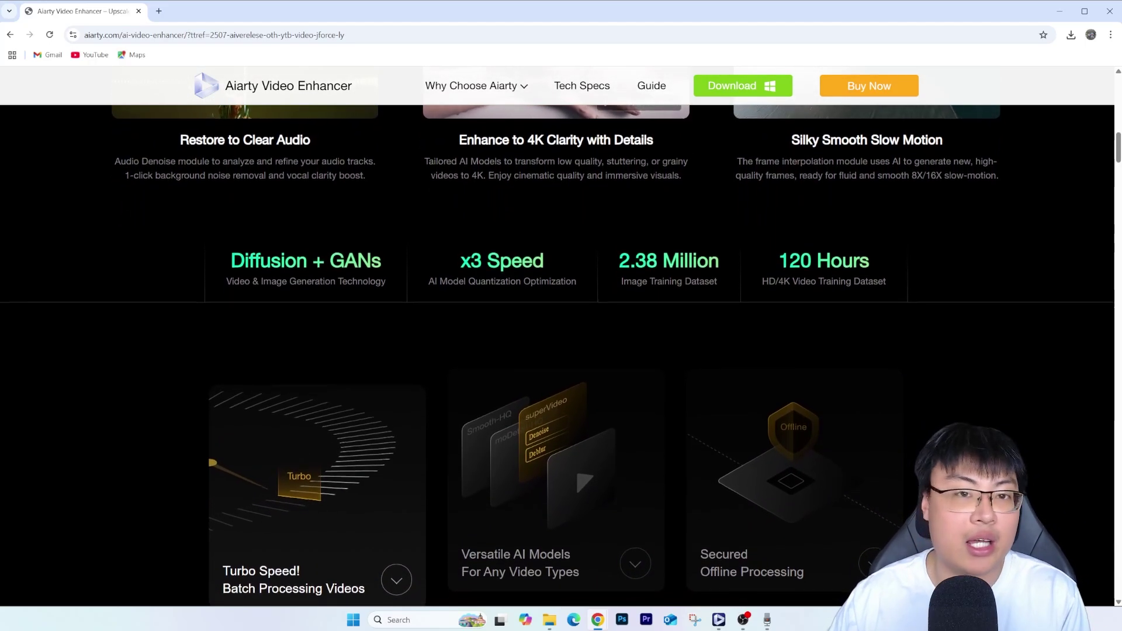
scroll(561, 350, down, 1)
scroll(561, 350, down, 1)
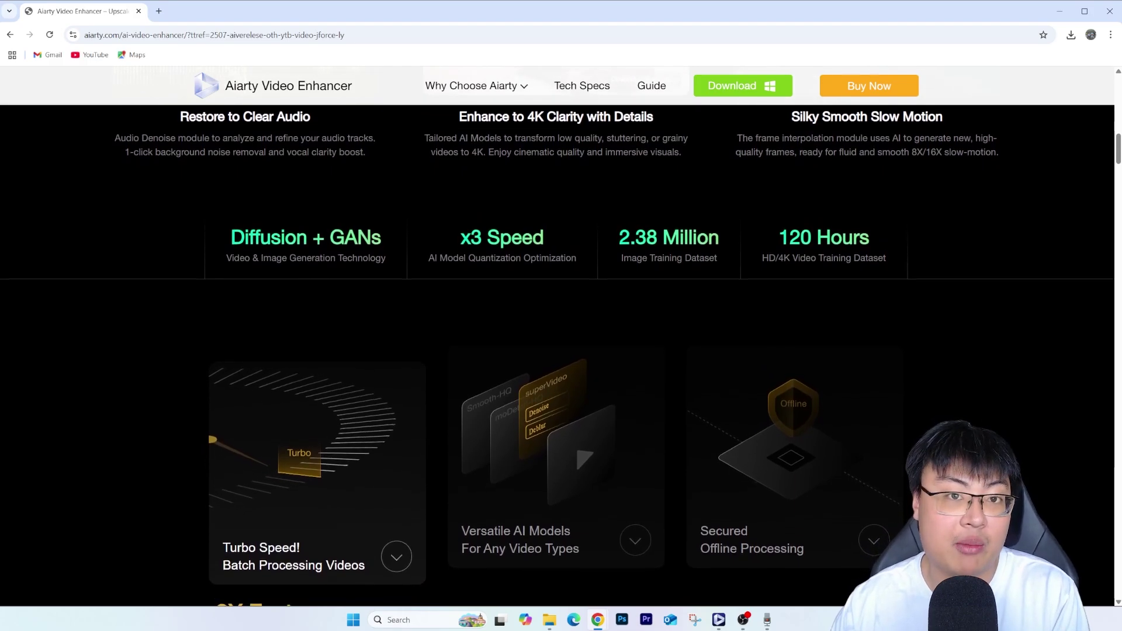
scroll(561, 350, down, 1)
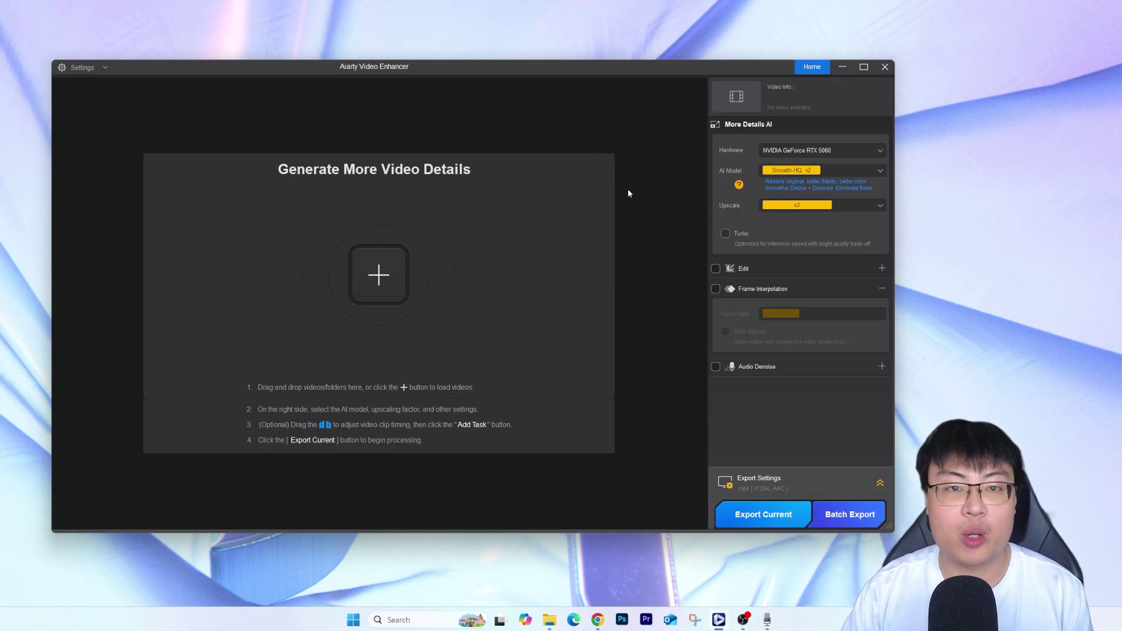
Step: Review the AI model list, then switch from Smooth-HQ v2 to moDetail-HQ v2, keeping x2
click(837, 172)
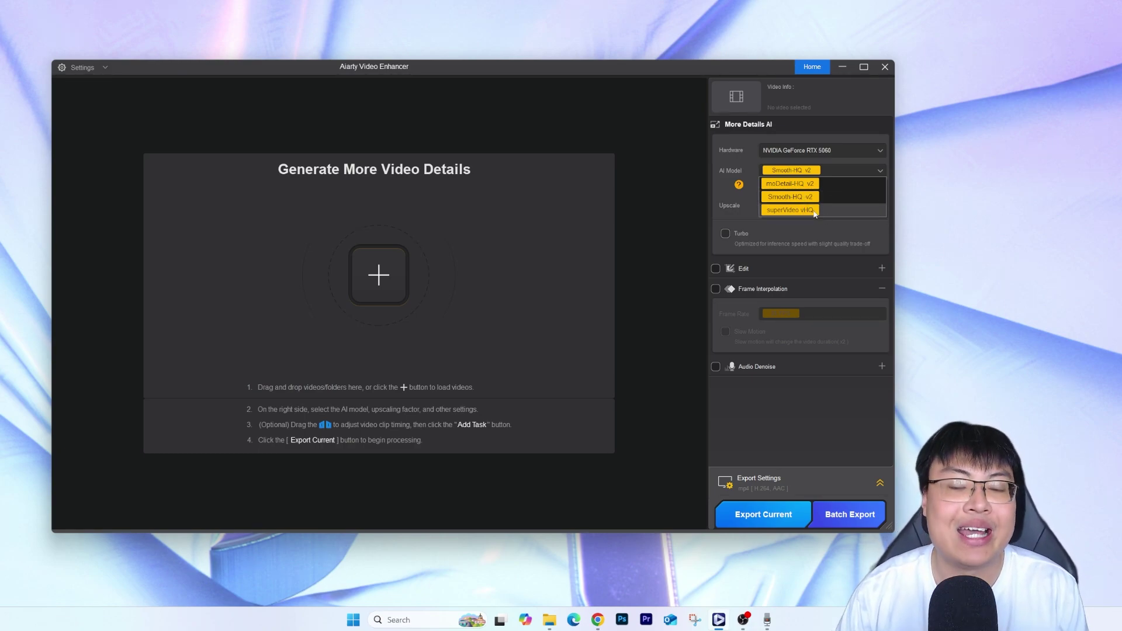
click(826, 169)
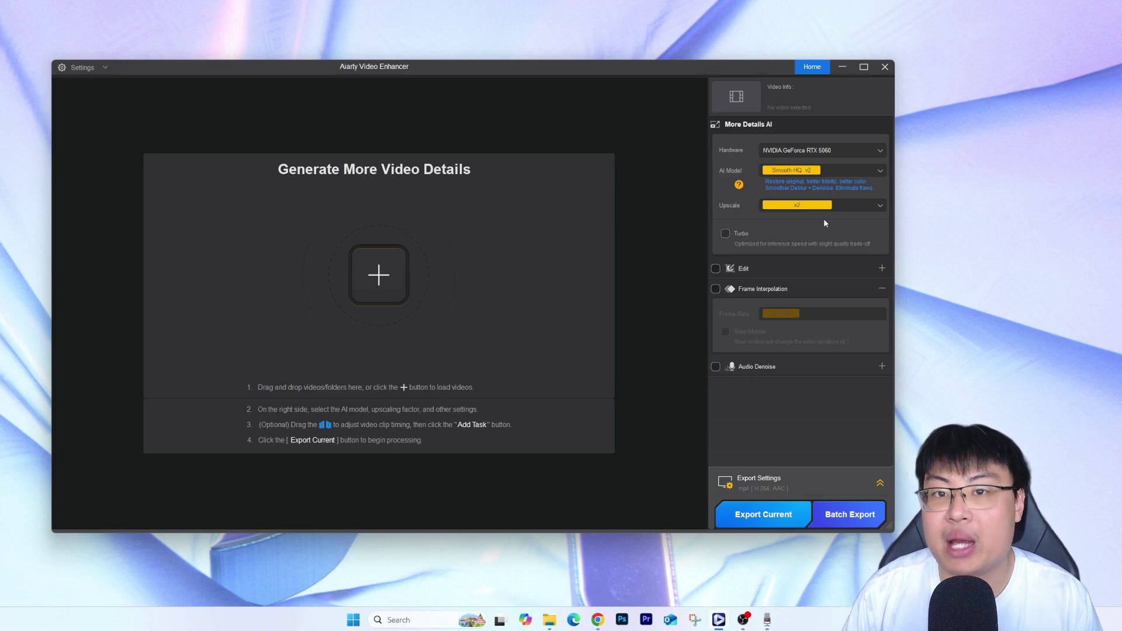
click(818, 170)
click(827, 183)
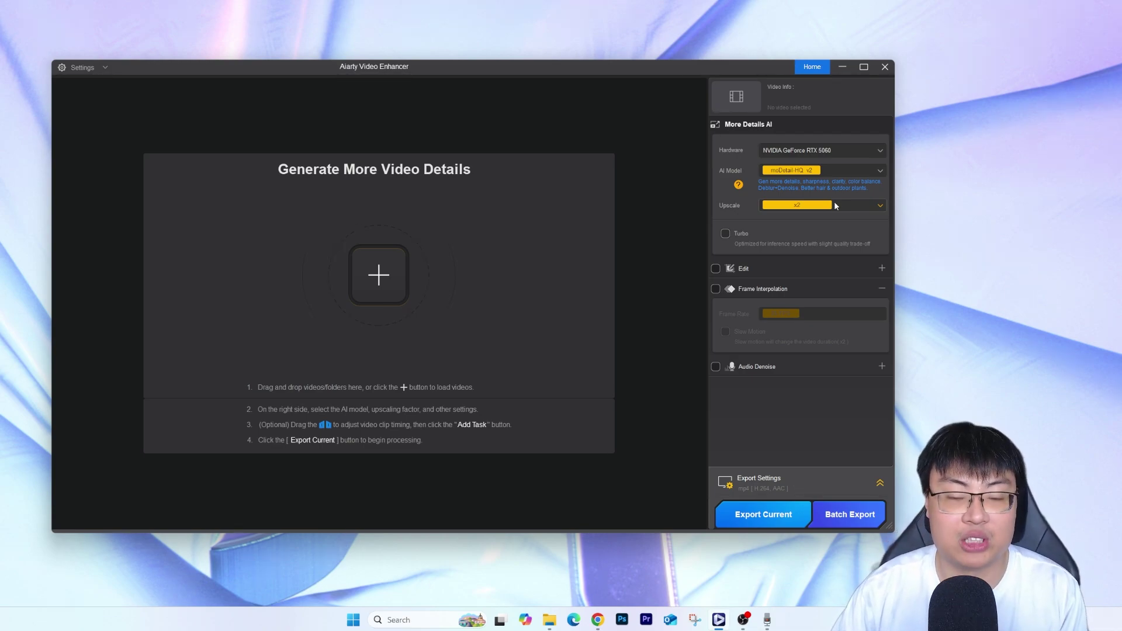
click(835, 170)
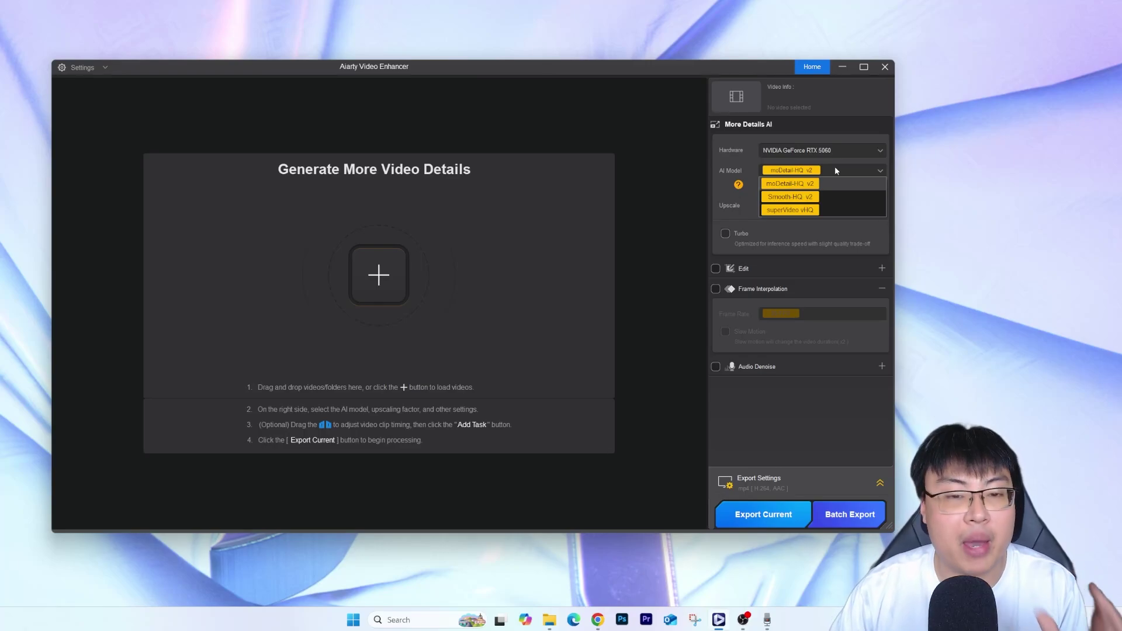
click(794, 210)
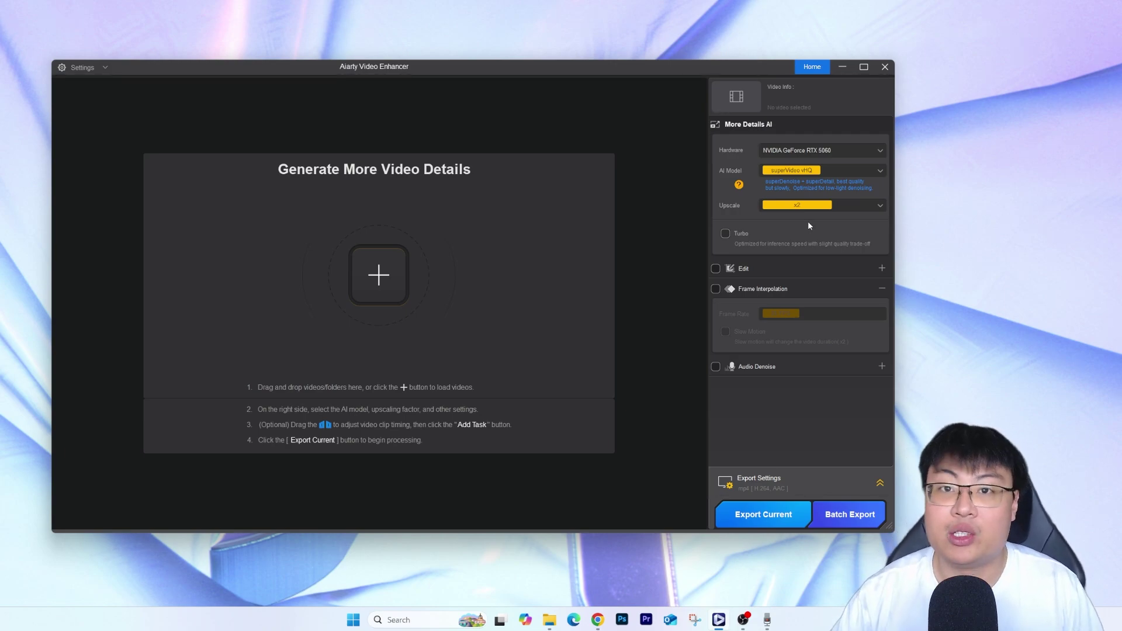
click(828, 169)
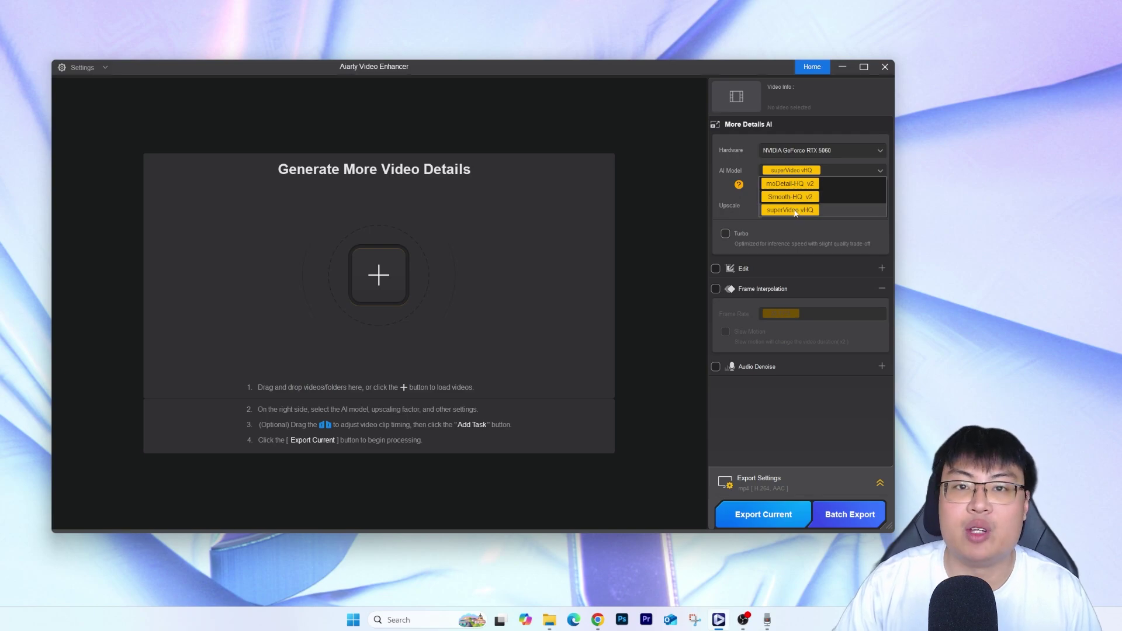
click(811, 172)
click(816, 170)
click(807, 184)
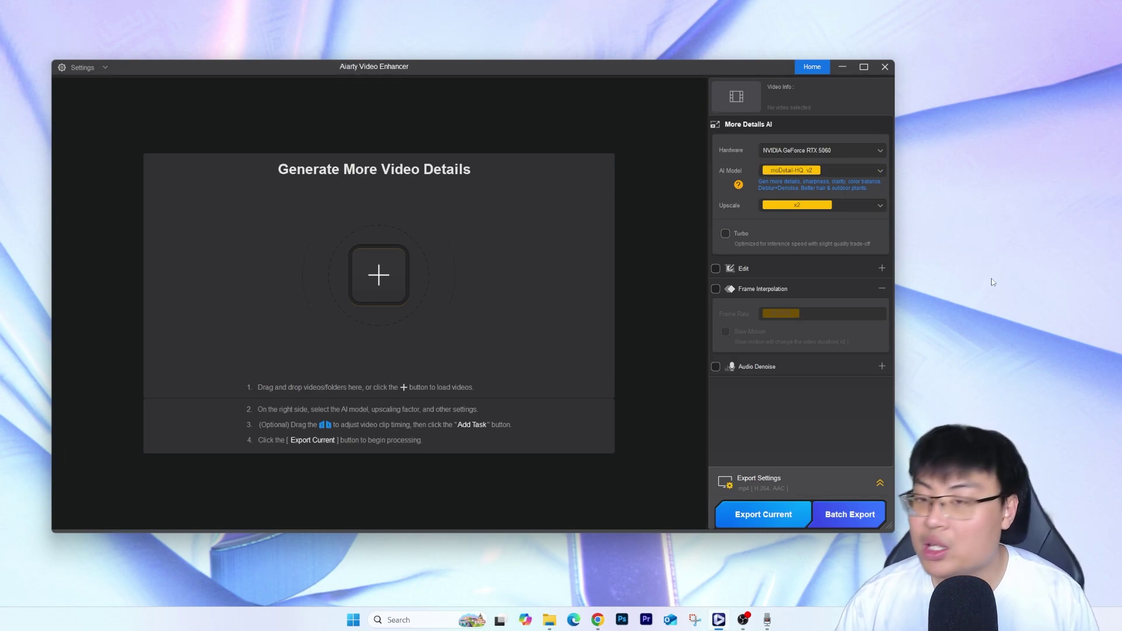
Step: Play the blurry flower, grainy firework and noisy ferris wheel clips, then move Demo Videos aside
drag(1121, 140, 491, 149)
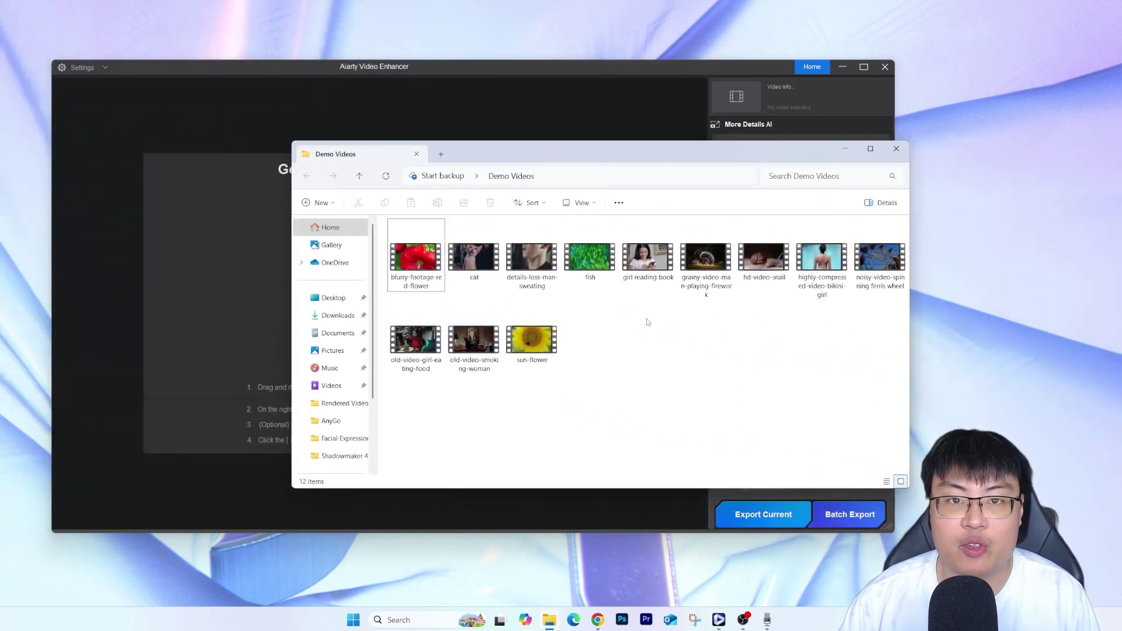
click(420, 270)
double_click(419, 270)
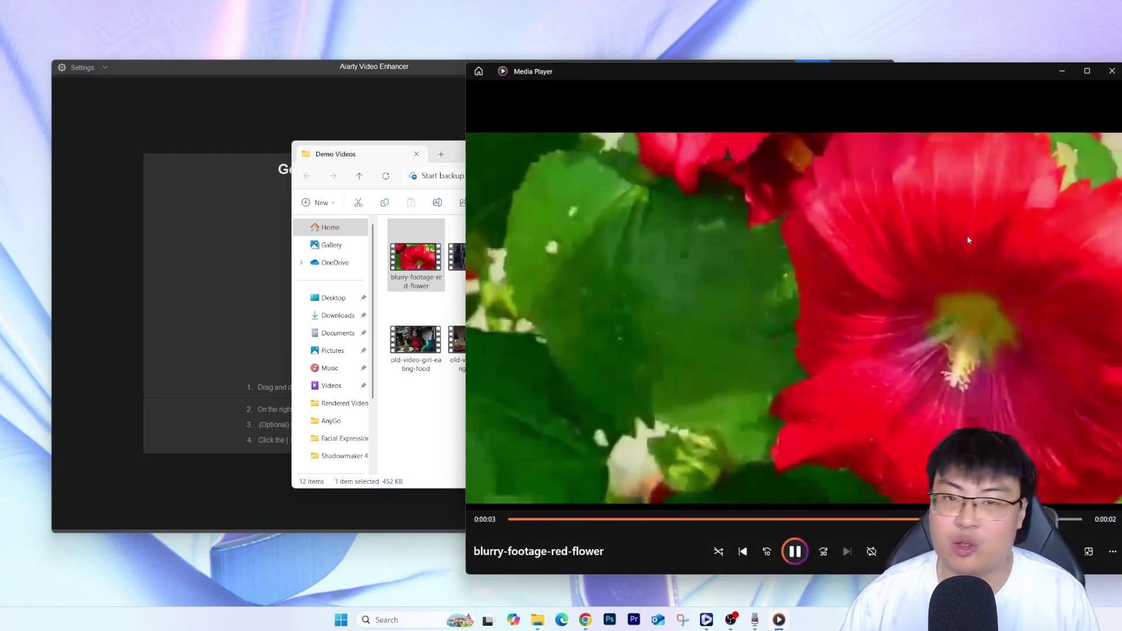
click(1112, 71)
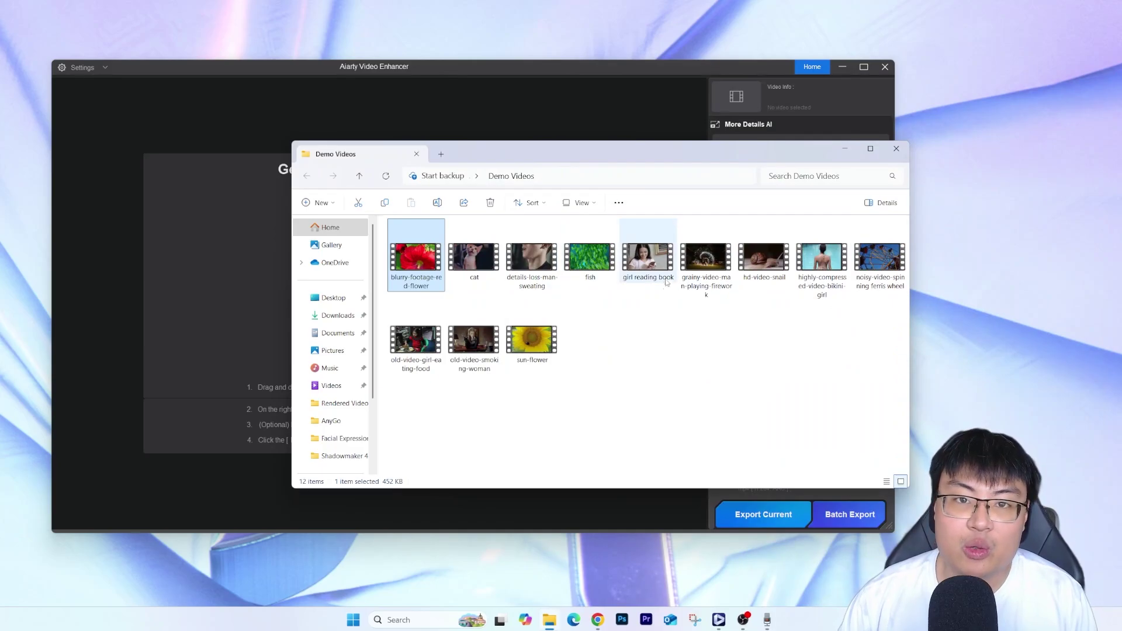
double_click(709, 275)
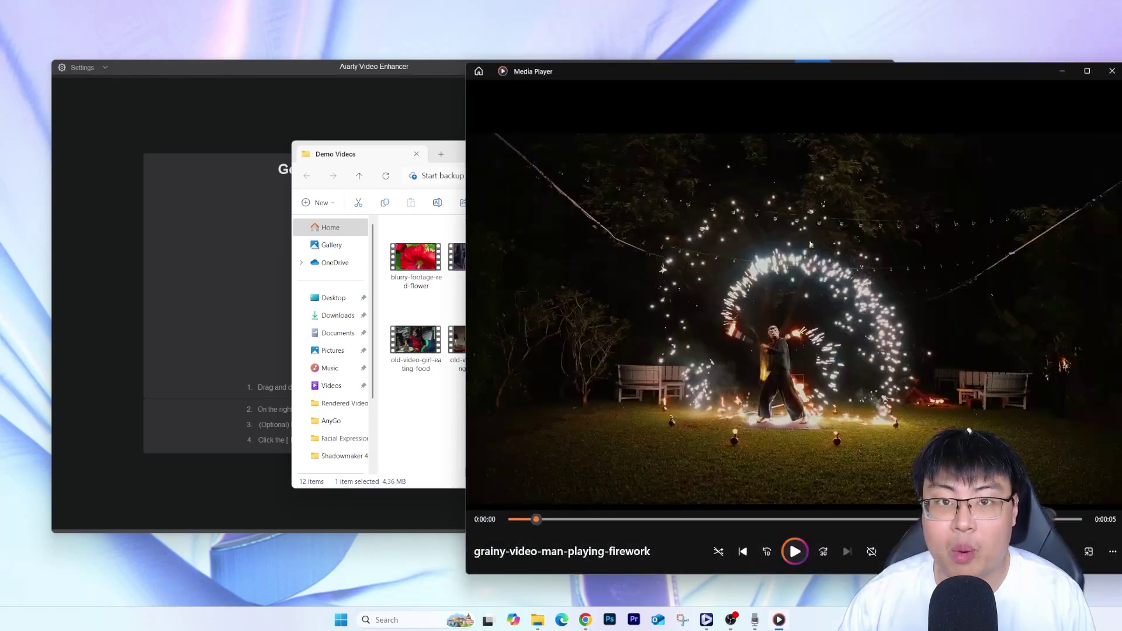
click(1112, 70)
double_click(868, 269)
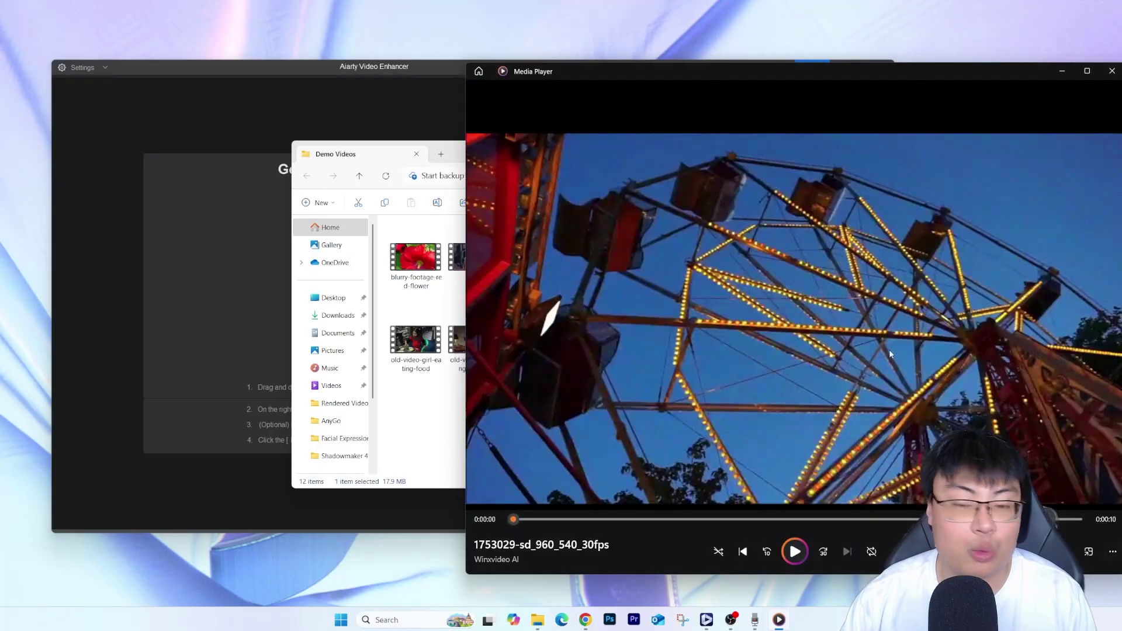
click(1111, 71)
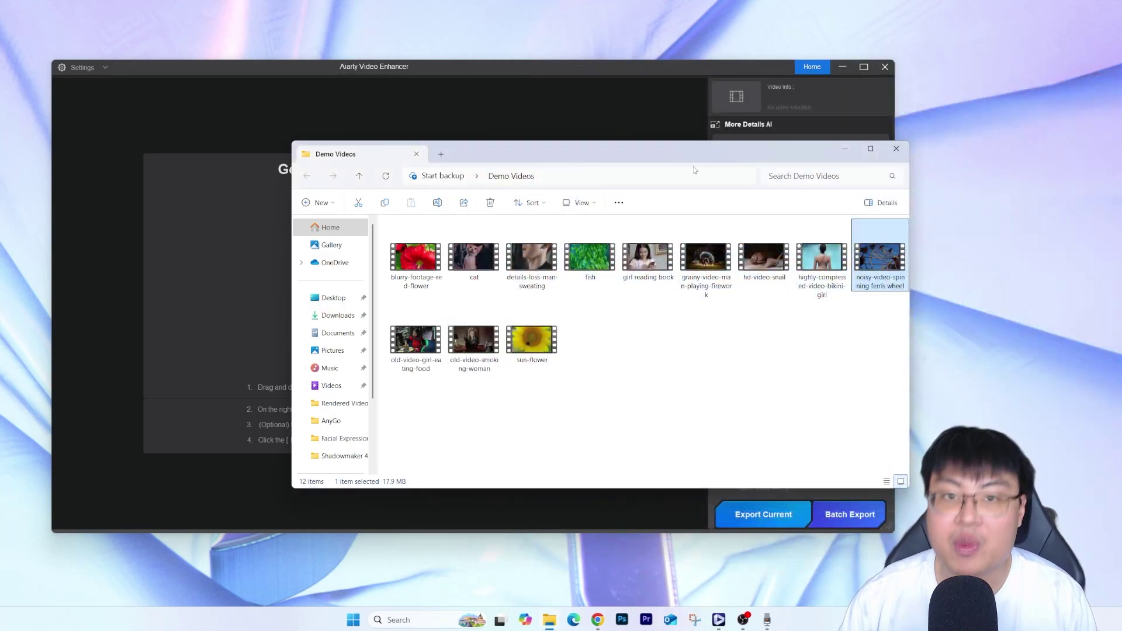
drag(479, 153, 1115, 164)
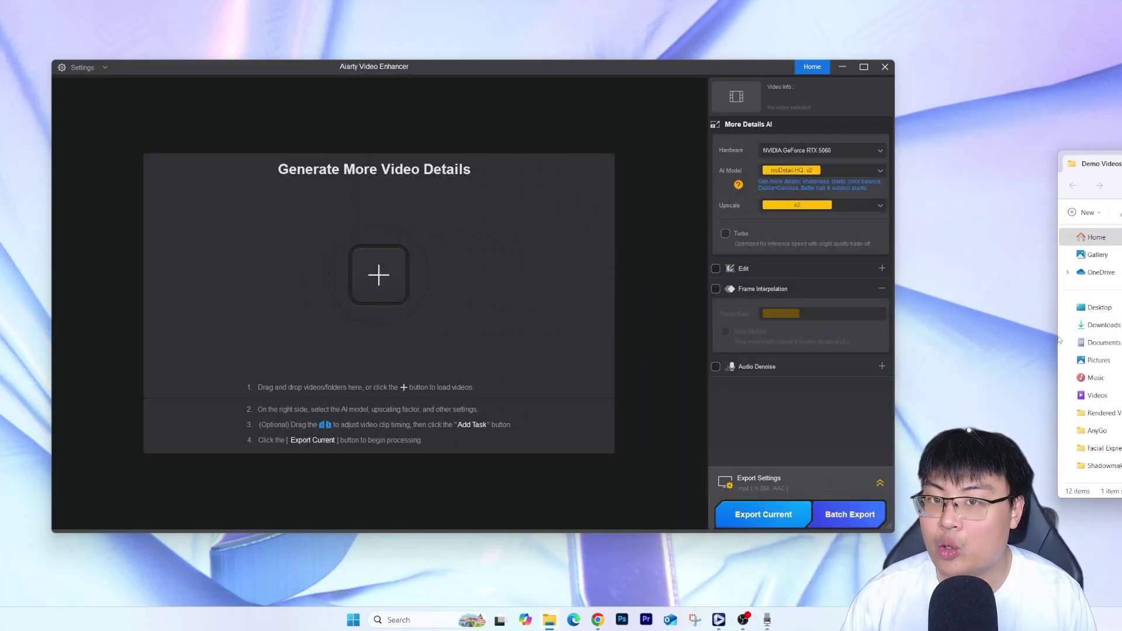
Step: Load blurry-footage-red-flower from Desktop > Demo Videos into the enhancer
drag(1059, 333, 1119, 332)
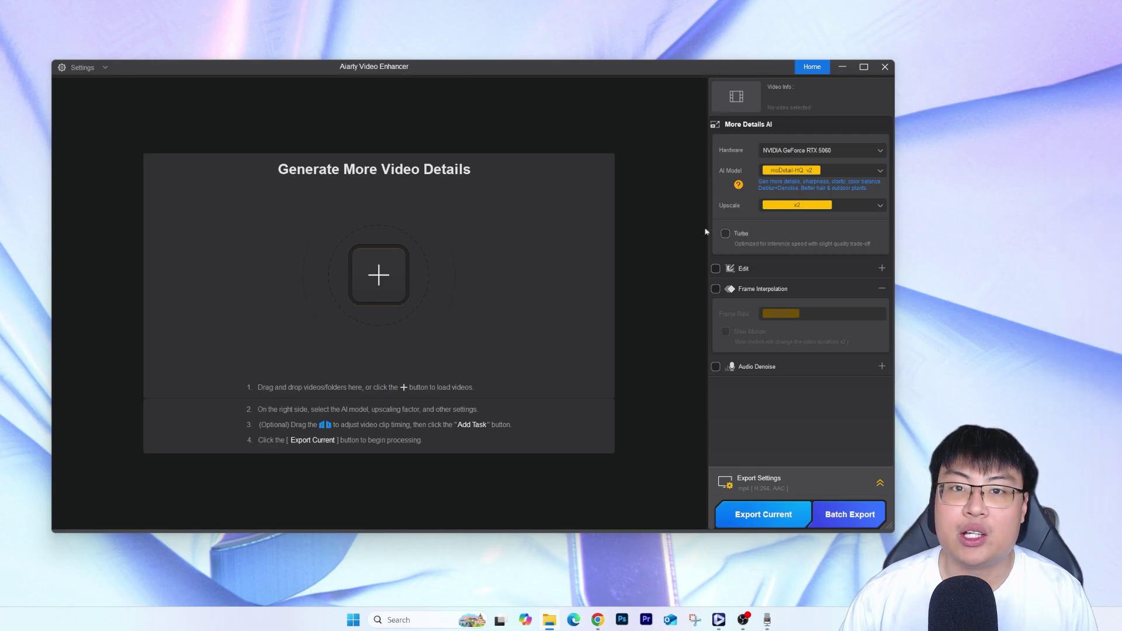
click(376, 289)
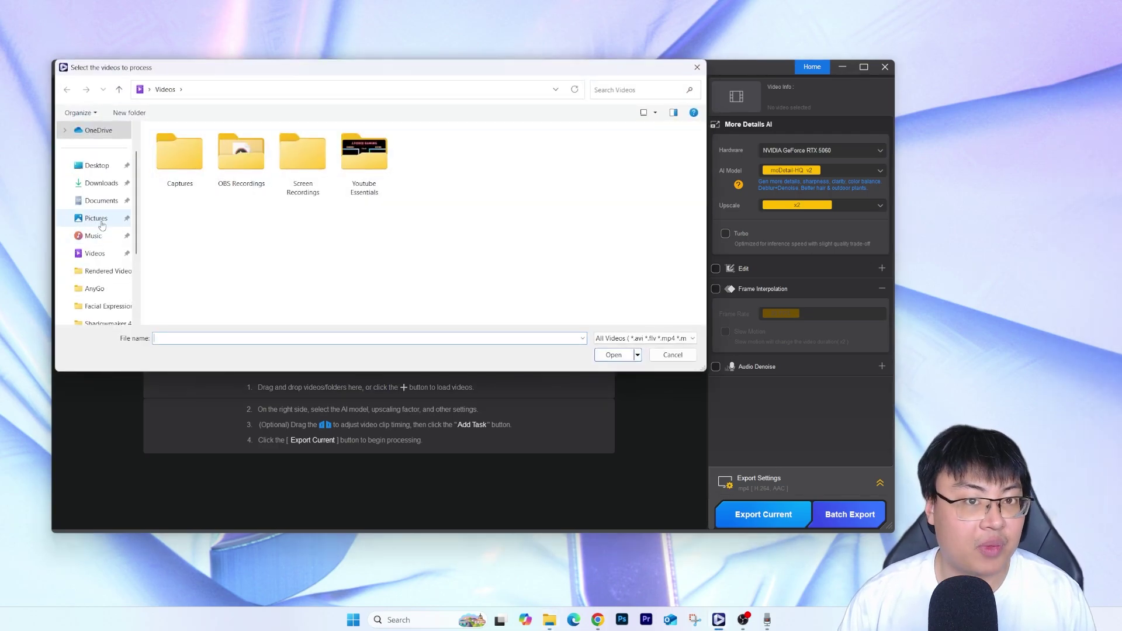
click(96, 166)
double_click(213, 151)
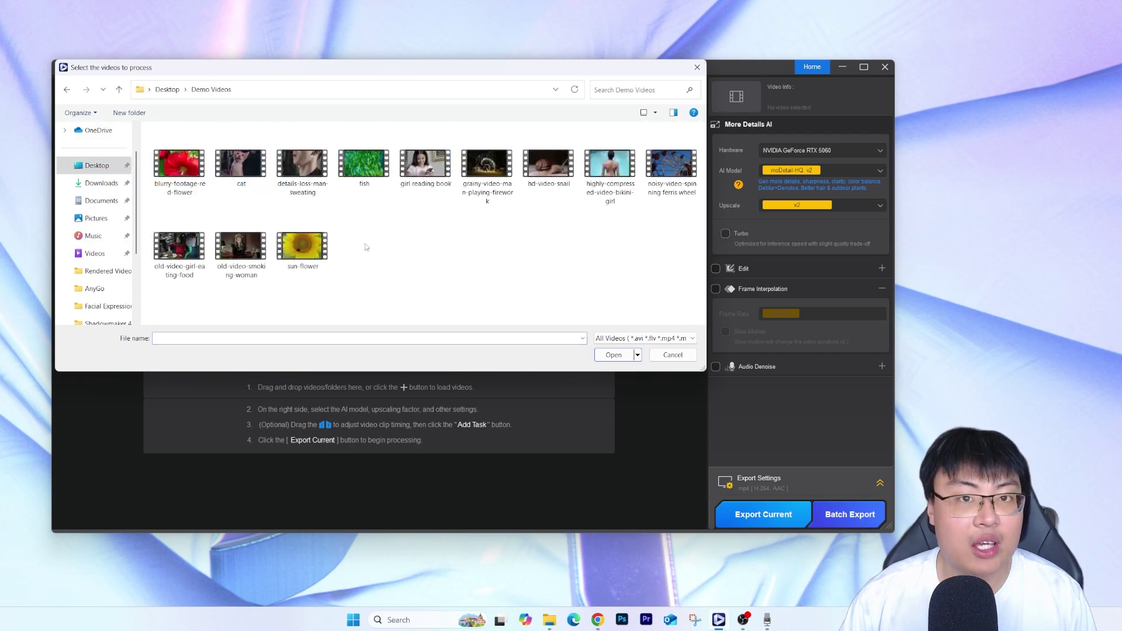
double_click(174, 163)
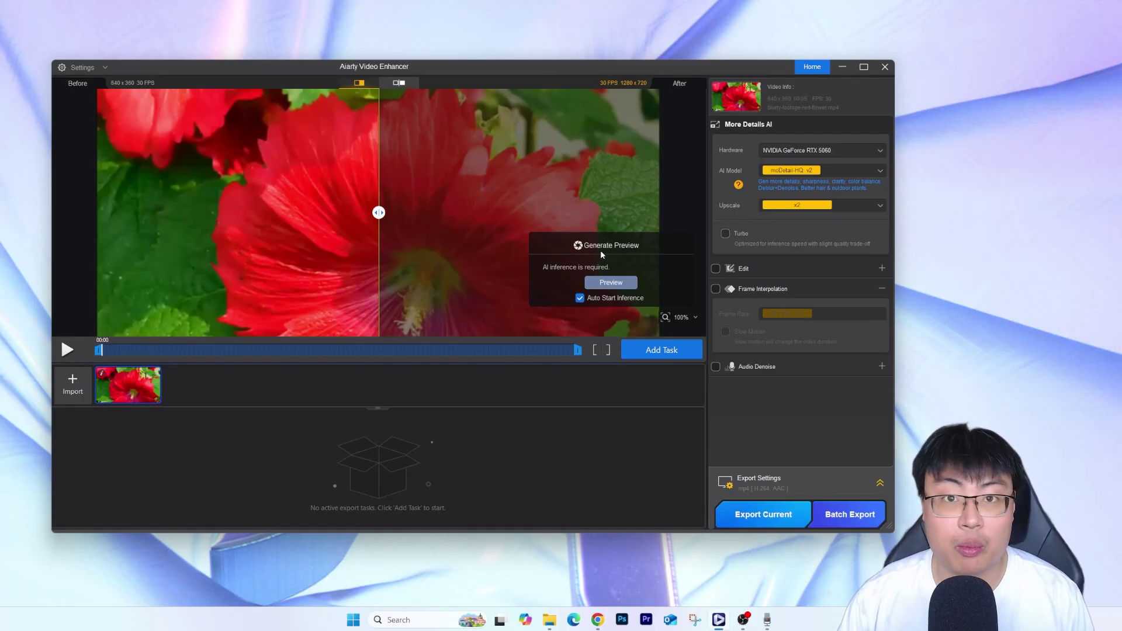
Step: Generate the moDetail-HQ v2 preview of the flower clip and drag the split to compare
click(612, 283)
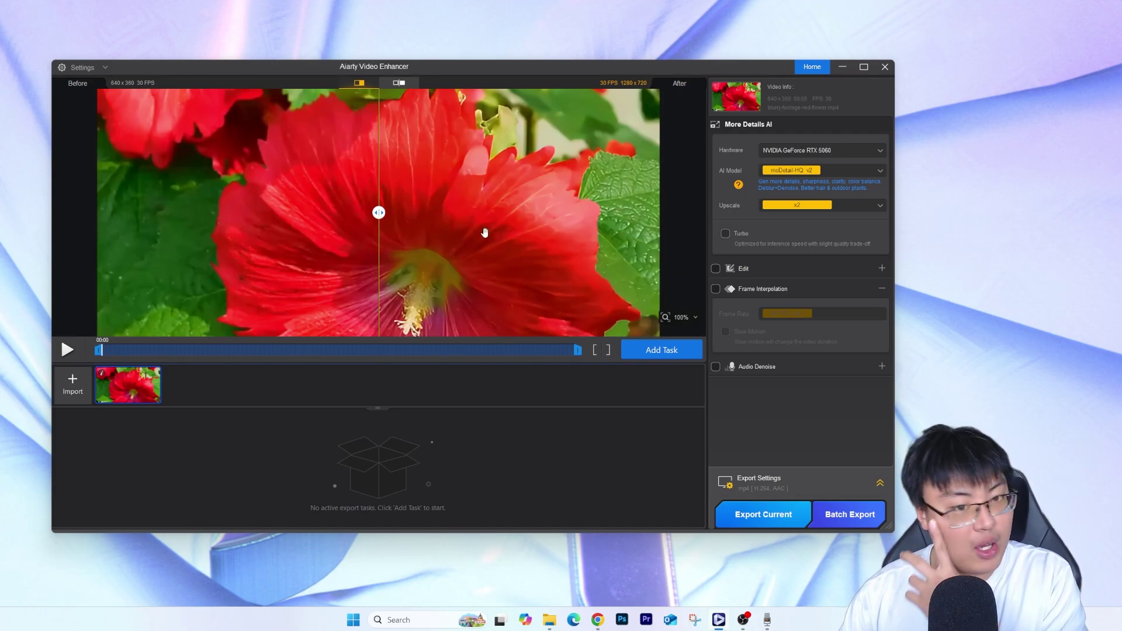
drag(380, 220, 126, 259)
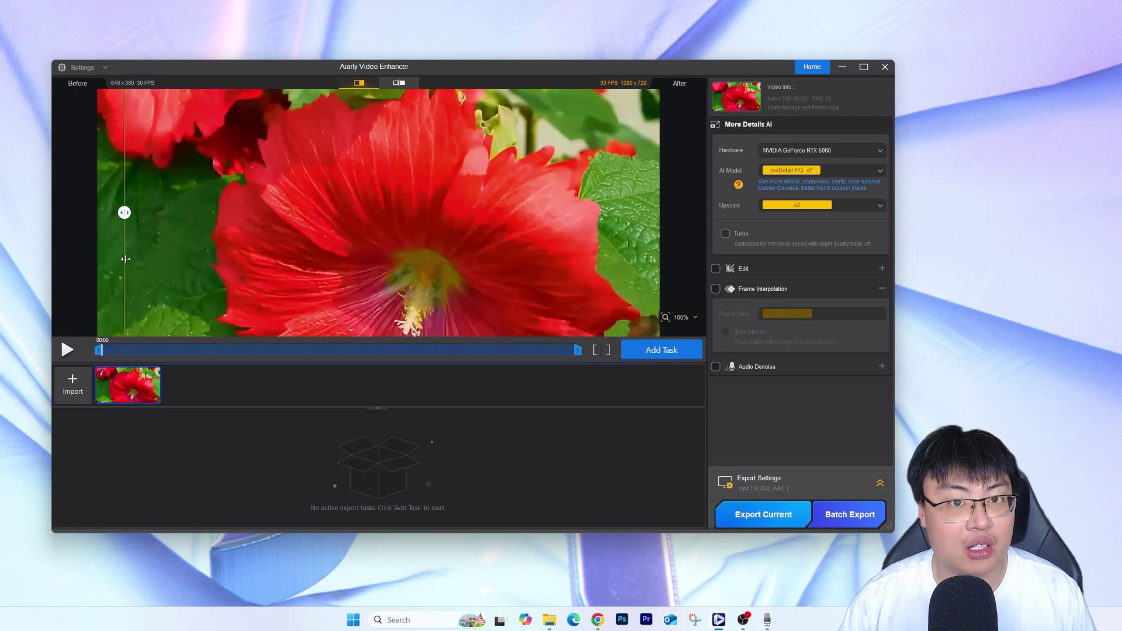
Step: Zoom the flower preview to 158% and pan across the petals and lower leaves
click(694, 318)
drag(650, 339, 672, 340)
drag(553, 247, 468, 288)
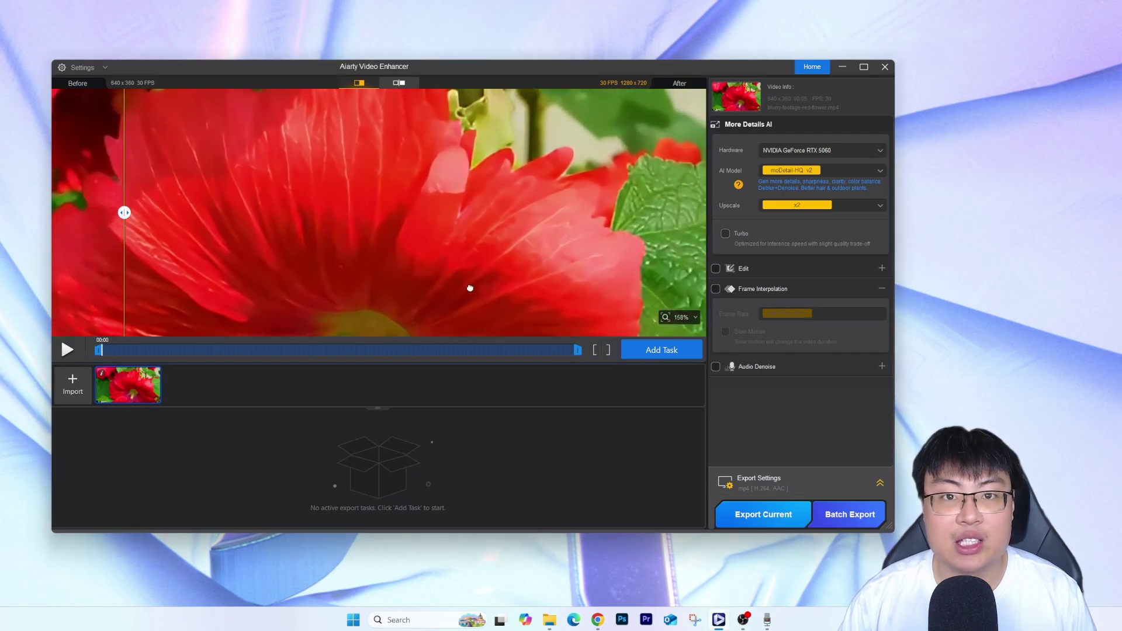
drag(518, 252, 427, 235)
drag(567, 233, 494, 225)
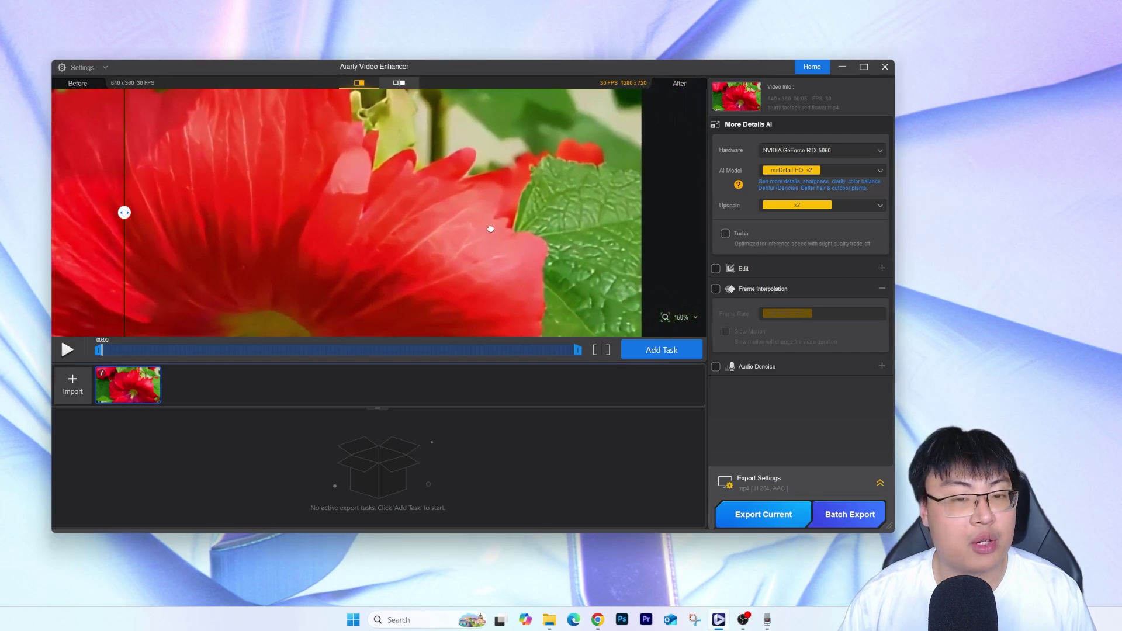
drag(568, 250, 418, 195)
drag(536, 195, 423, 186)
Step: Sweep the before/after split across the flower, zoom back out and re-center the image
drag(124, 213, 294, 242)
scroll(495, 252, down, 4)
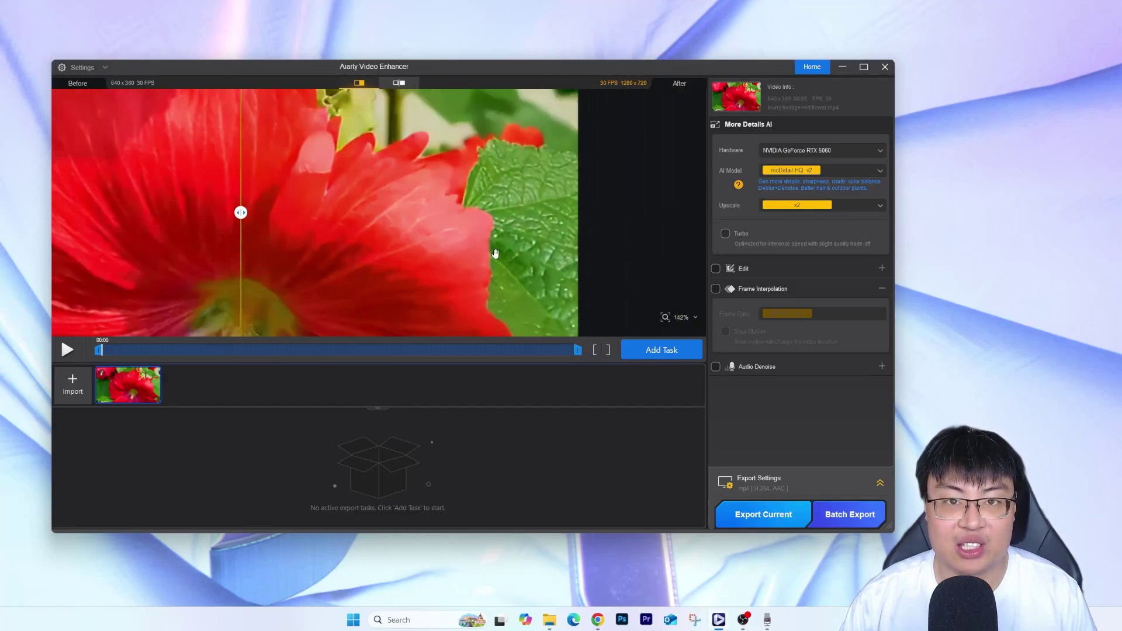
drag(395, 238, 499, 220)
scroll(387, 224, down, 2)
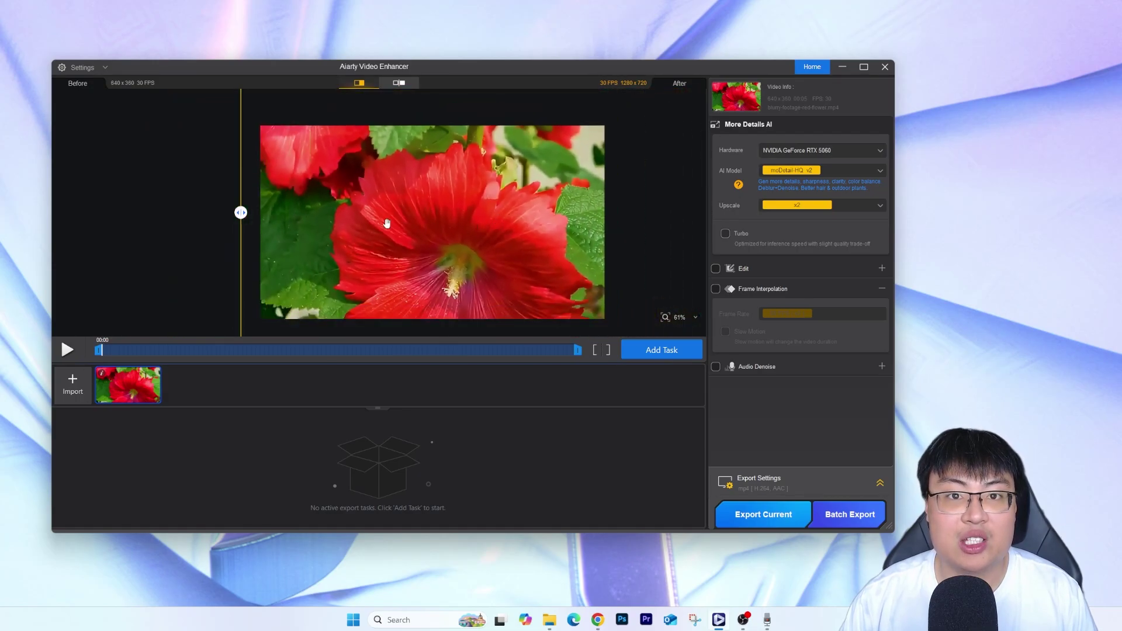
drag(428, 219, 405, 216)
drag(241, 213, 421, 249)
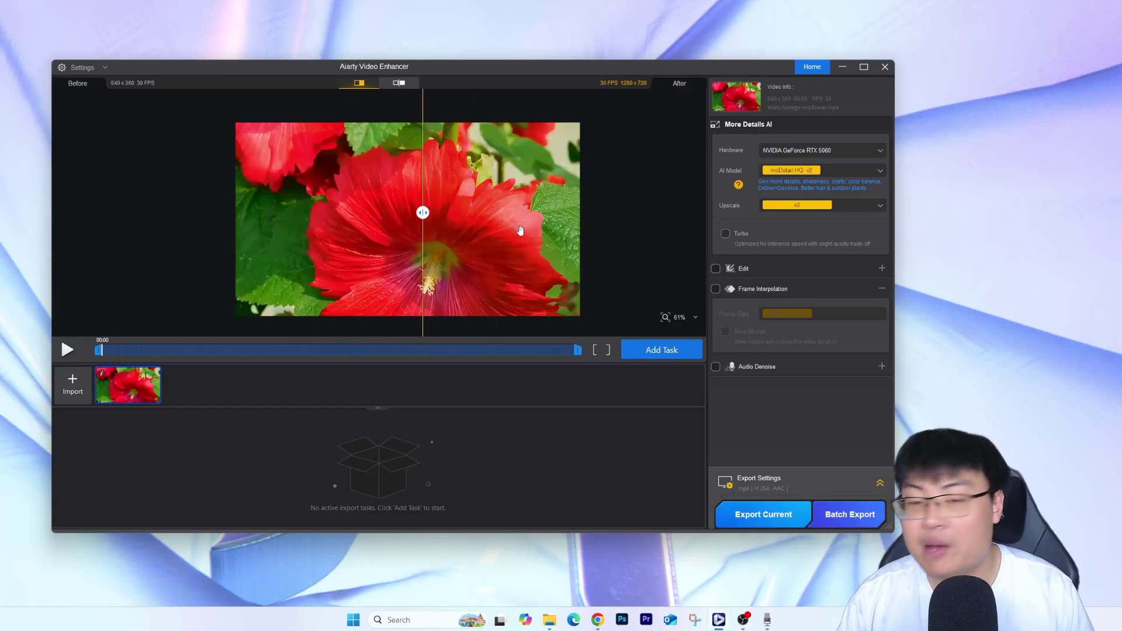
drag(520, 231, 511, 231)
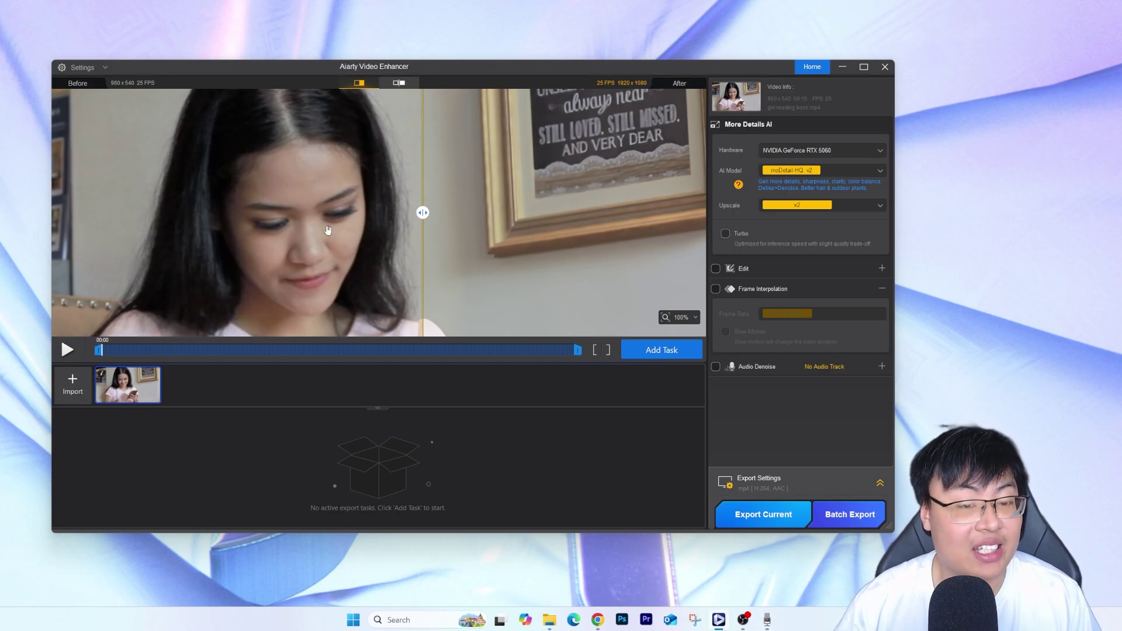
Step: Sweep the before/after split across the girl's face, then zoom out to 53%
drag(327, 230, 444, 235)
scroll(445, 235, down, 1)
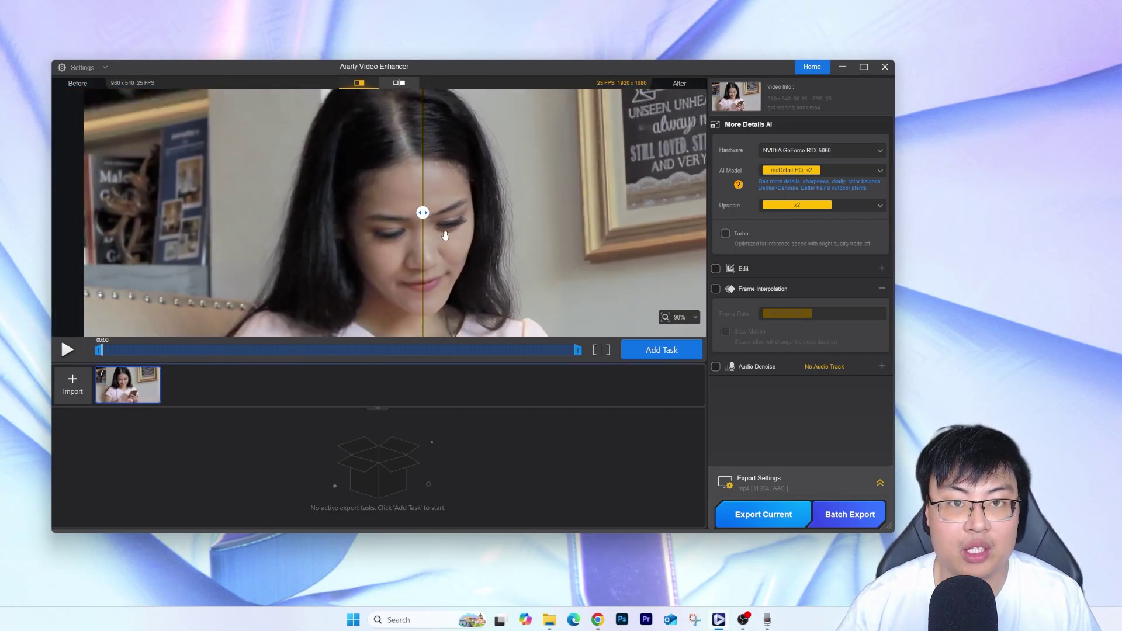
drag(423, 212, 640, 212)
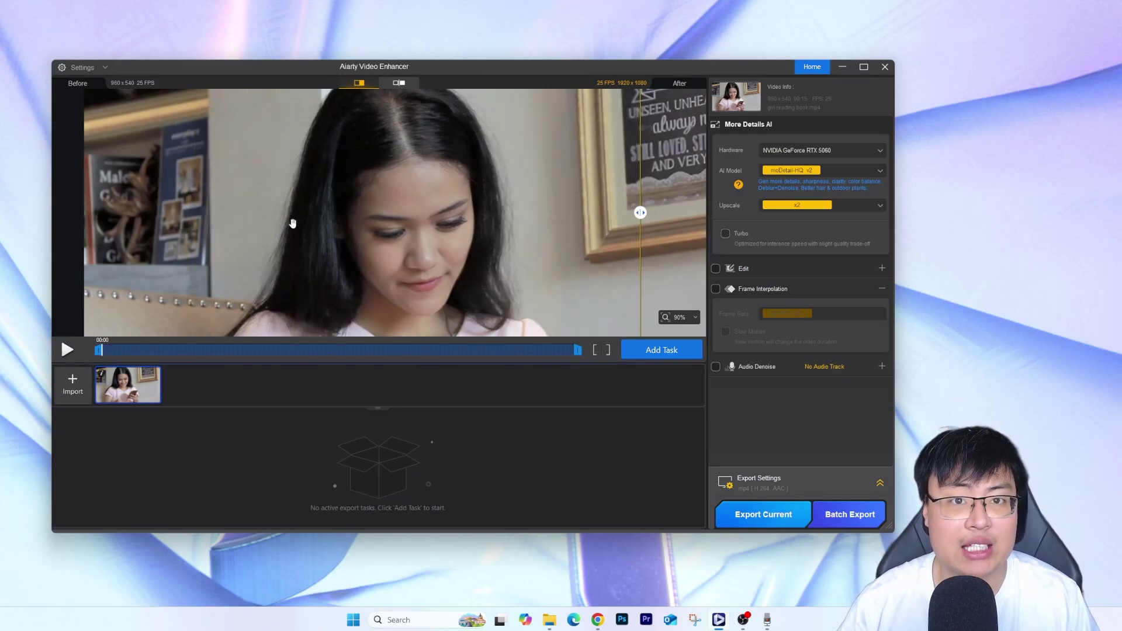
drag(640, 213, 235, 228)
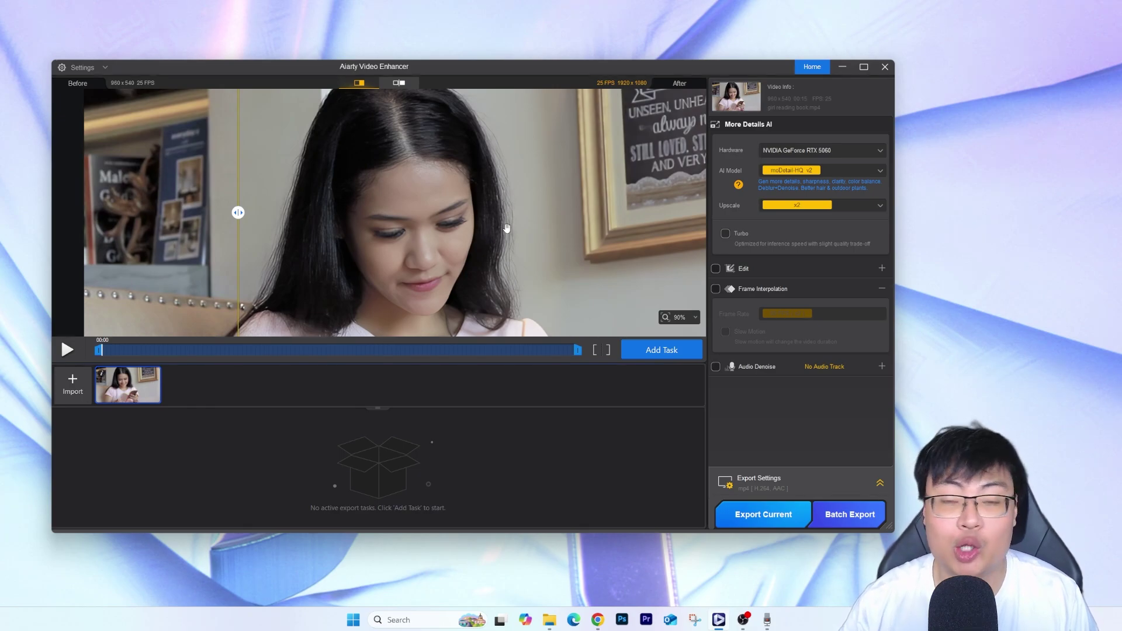
scroll(506, 228, down, 3)
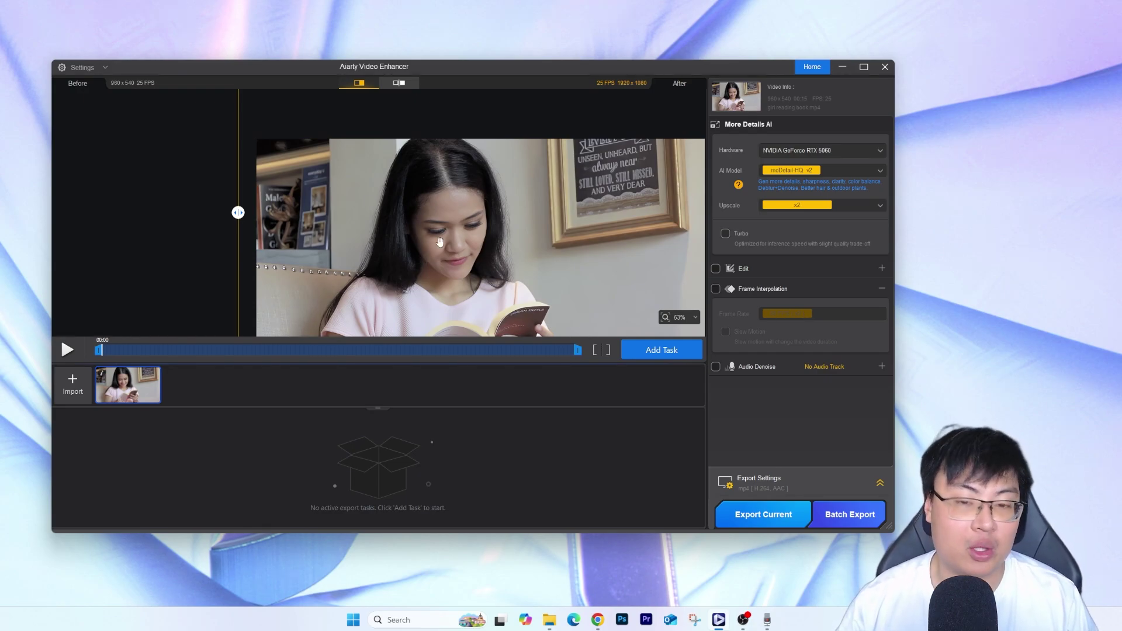
Step: Slide the split between original and enhanced, zoom to 100% on her face, then back to 47%
drag(238, 214, 620, 213)
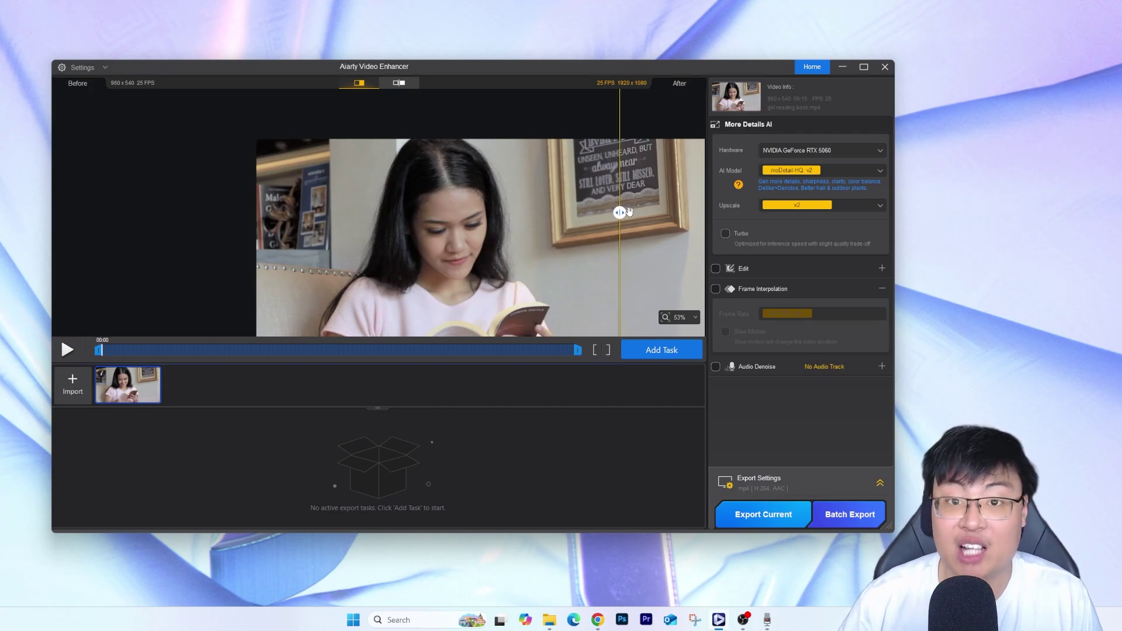
drag(620, 213, 729, 211)
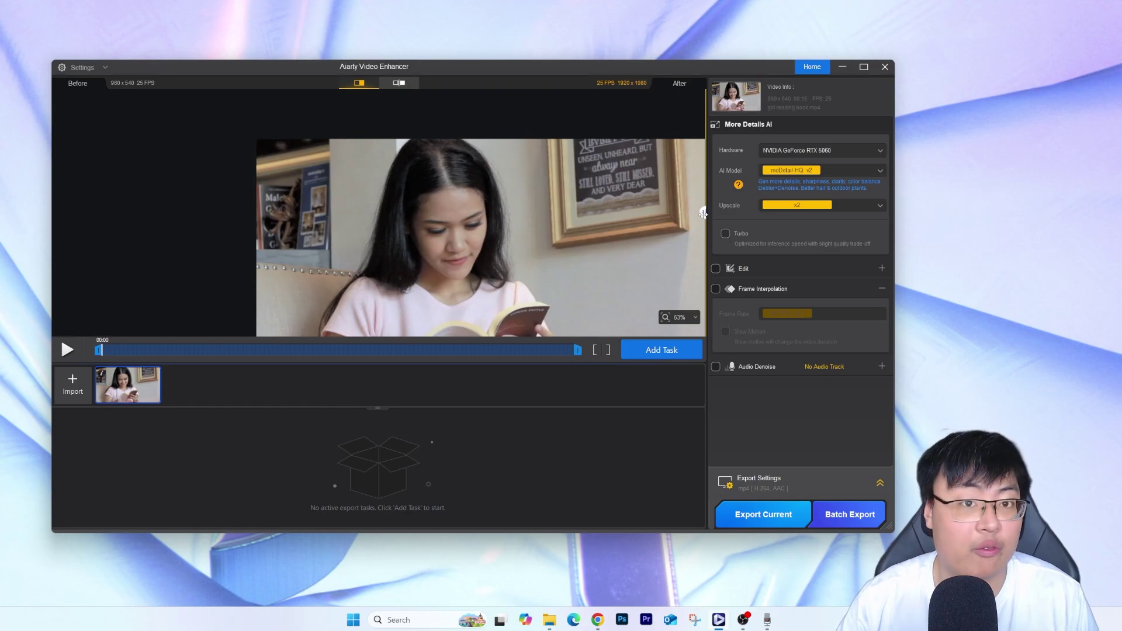
drag(703, 213, 236, 231)
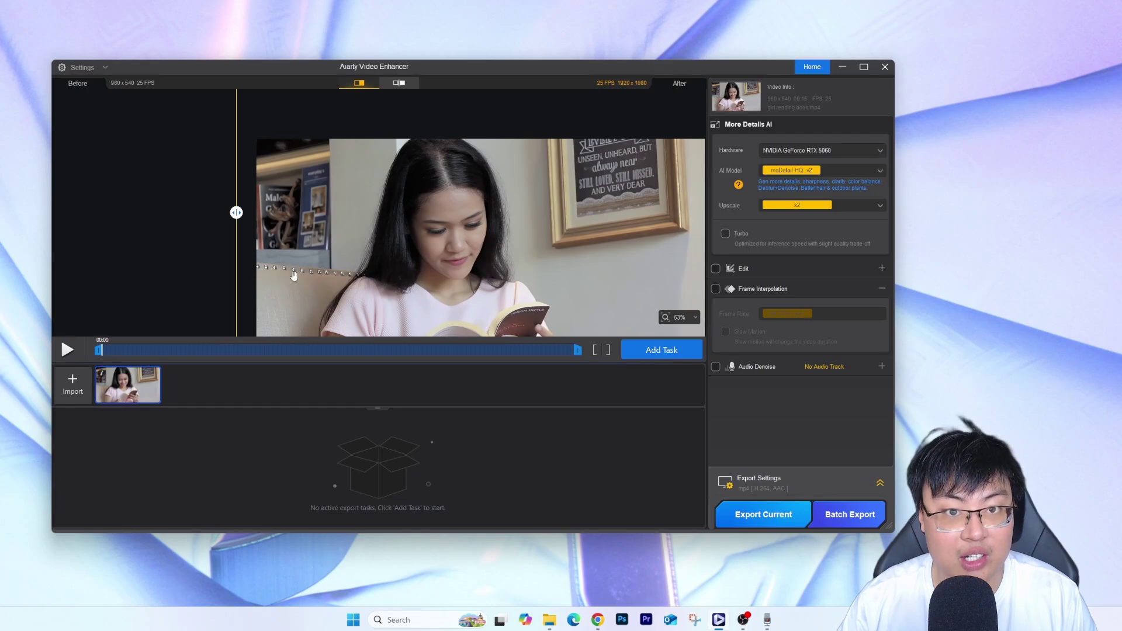
scroll(293, 278, up, 3)
scroll(292, 279, up, 1)
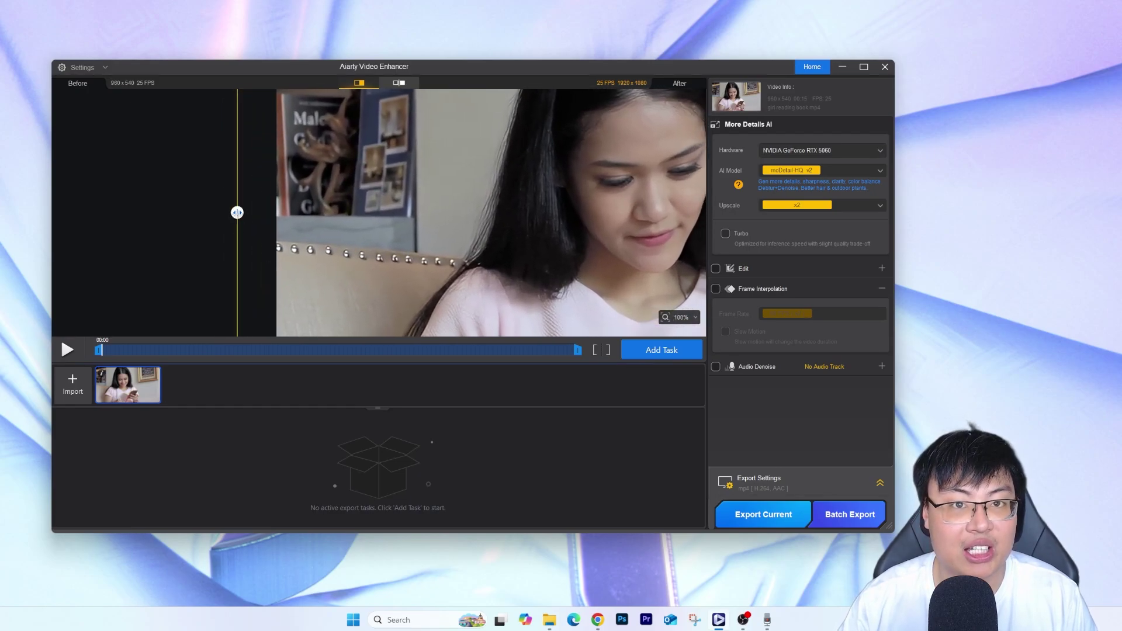
drag(236, 214, 222, 236)
scroll(429, 235, down, 5)
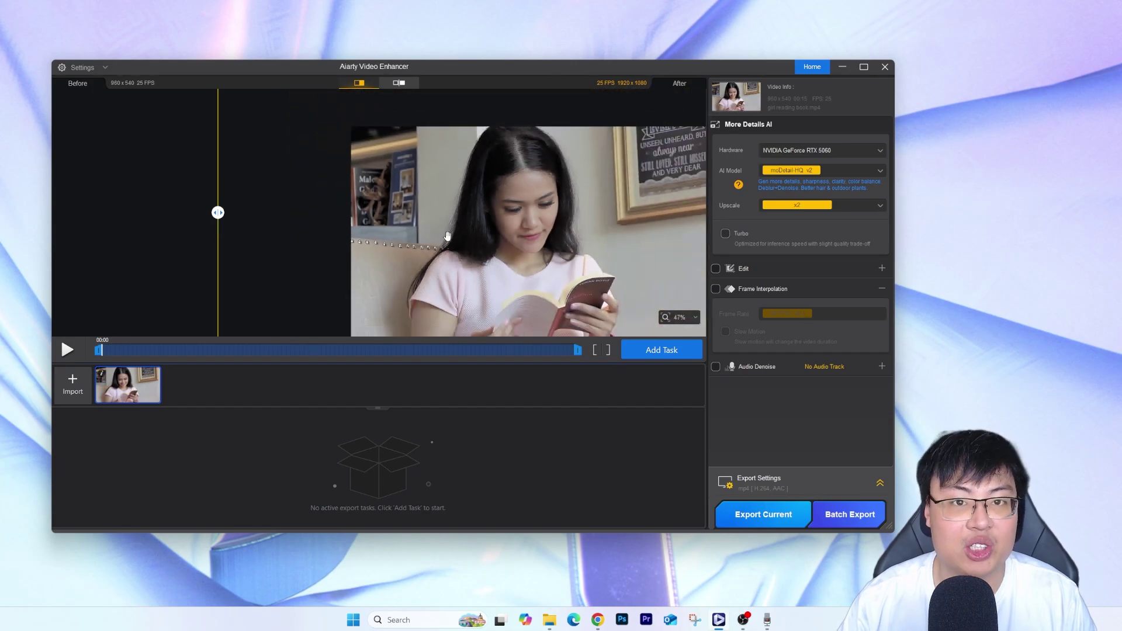
drag(464, 242, 471, 268)
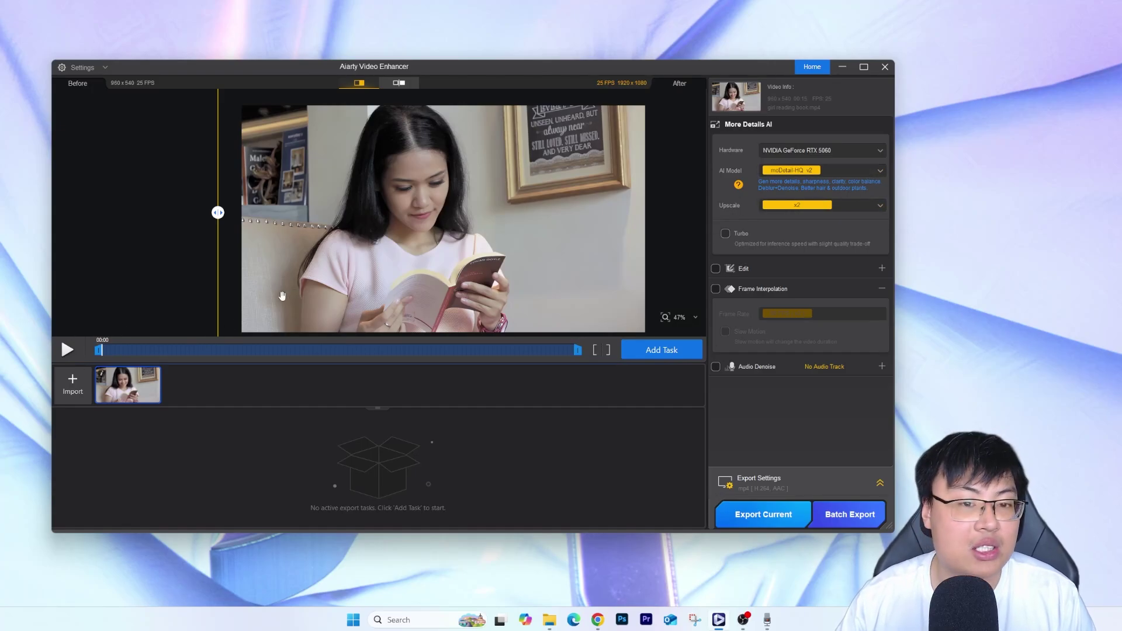
Step: Import the ferris wheel video from Demo Videos and fit its preview in view
click(73, 385)
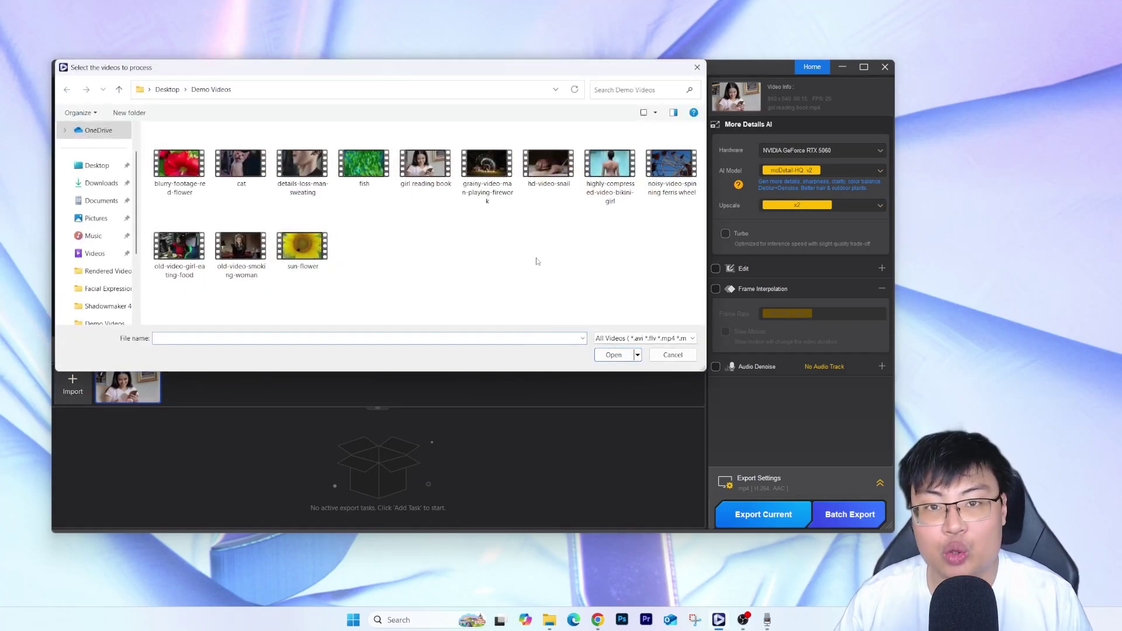
double_click(671, 163)
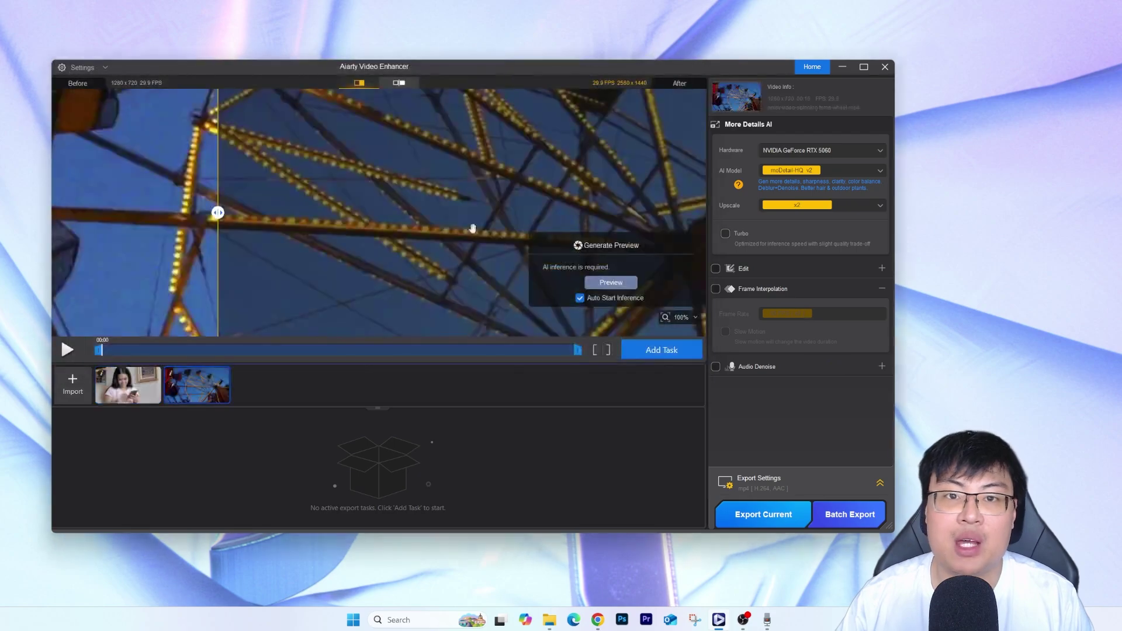
scroll(465, 231, down, 6)
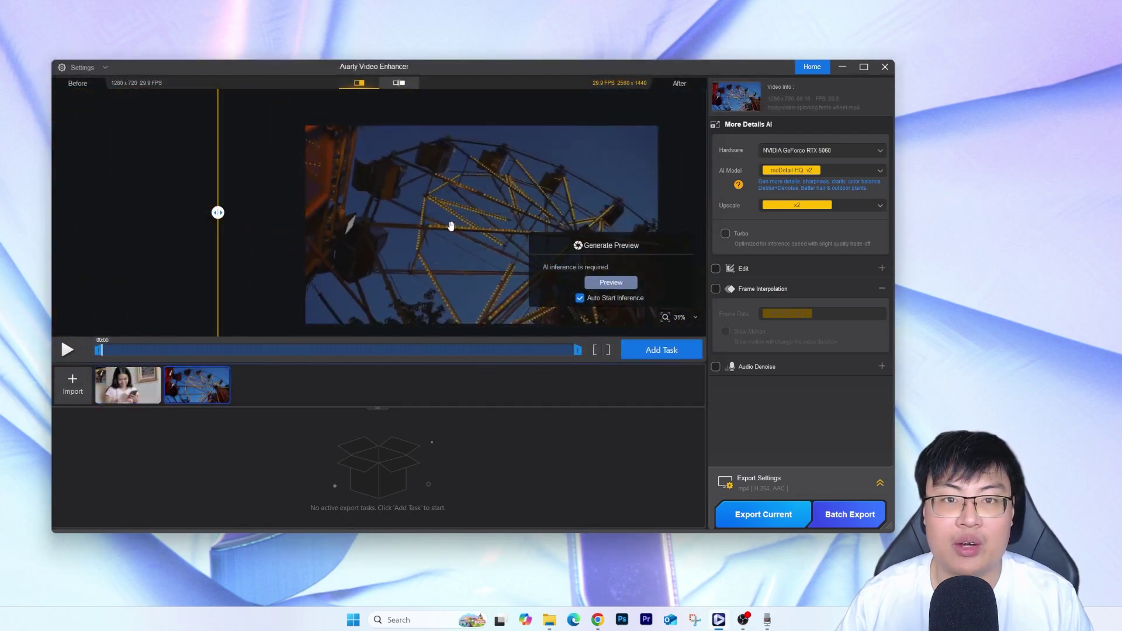
scroll(461, 229, up, 3)
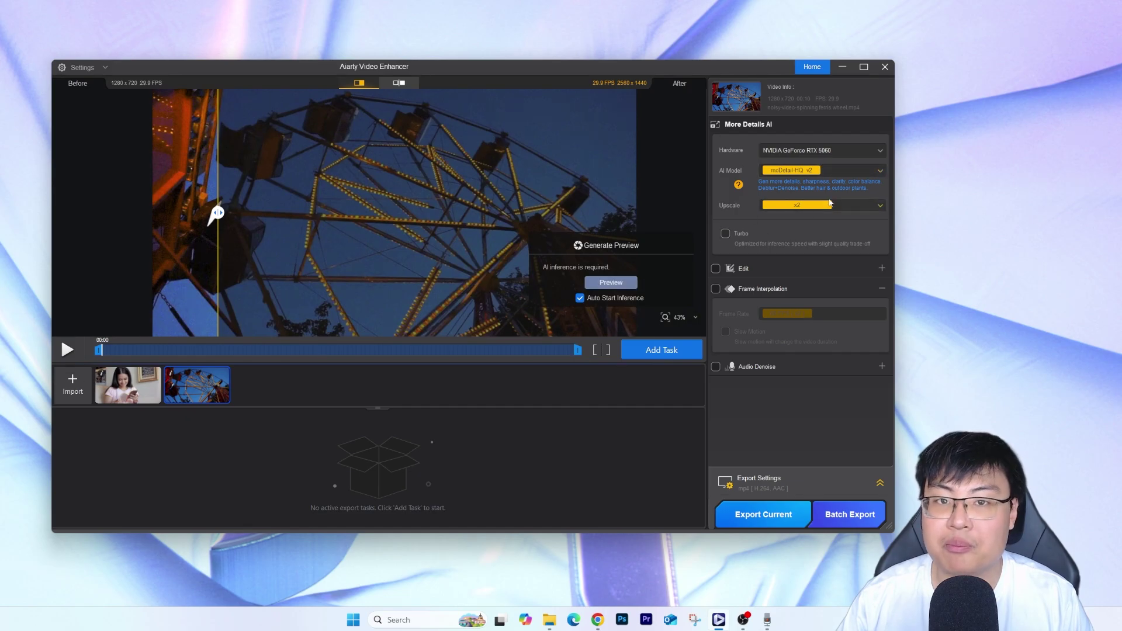
click(880, 170)
Step: Switch the ferris wheel clip to Smooth-HQ v2 and compare before/after zoomed into the lit spokes
click(794, 196)
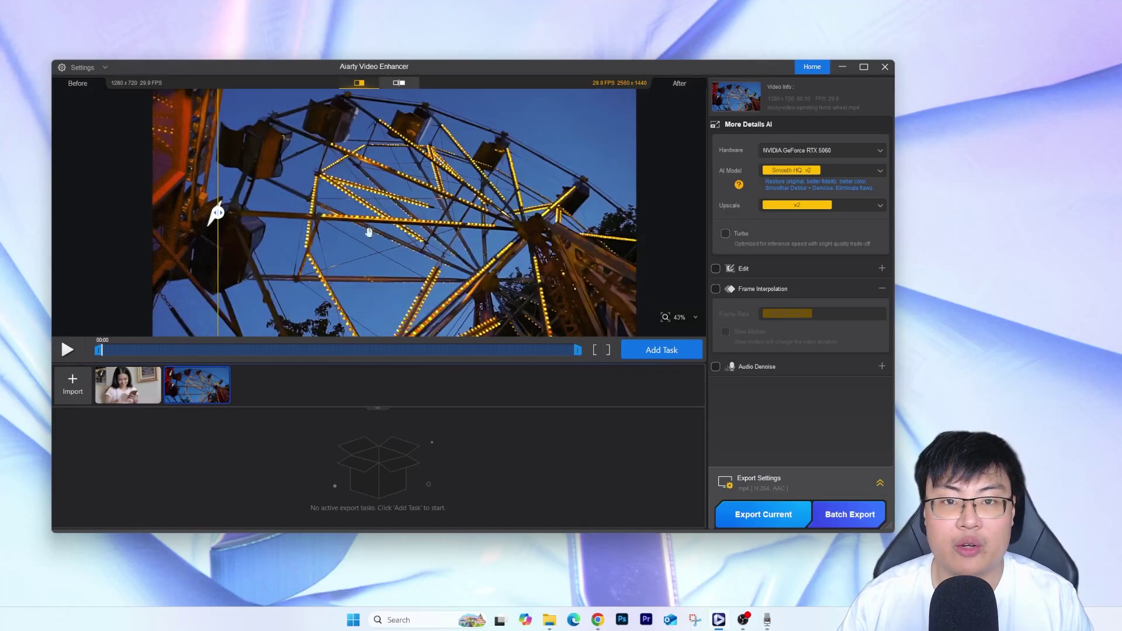
drag(218, 213, 210, 256)
scroll(358, 255, up, 4)
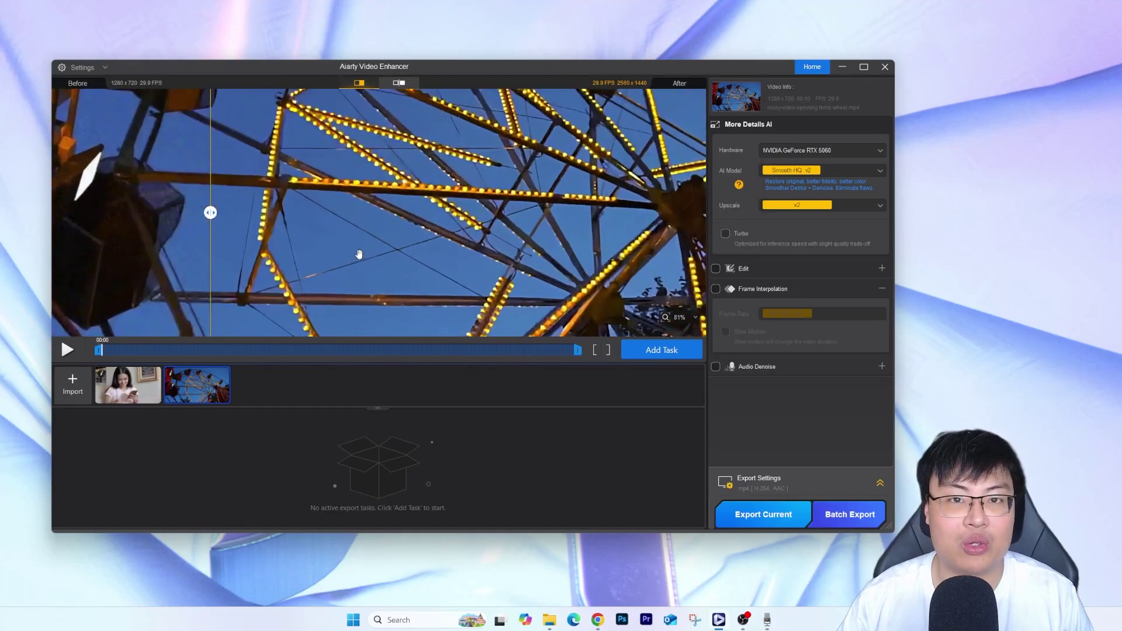
drag(379, 253, 411, 223)
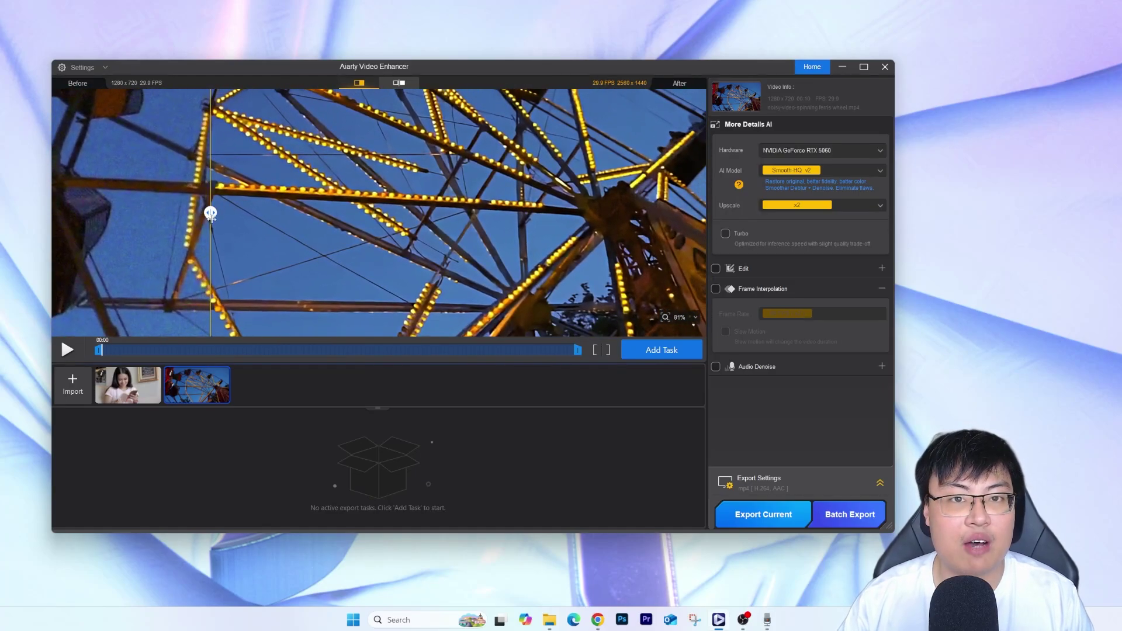
drag(210, 235, 313, 212)
drag(651, 266, 633, 258)
scroll(633, 258, up, 5)
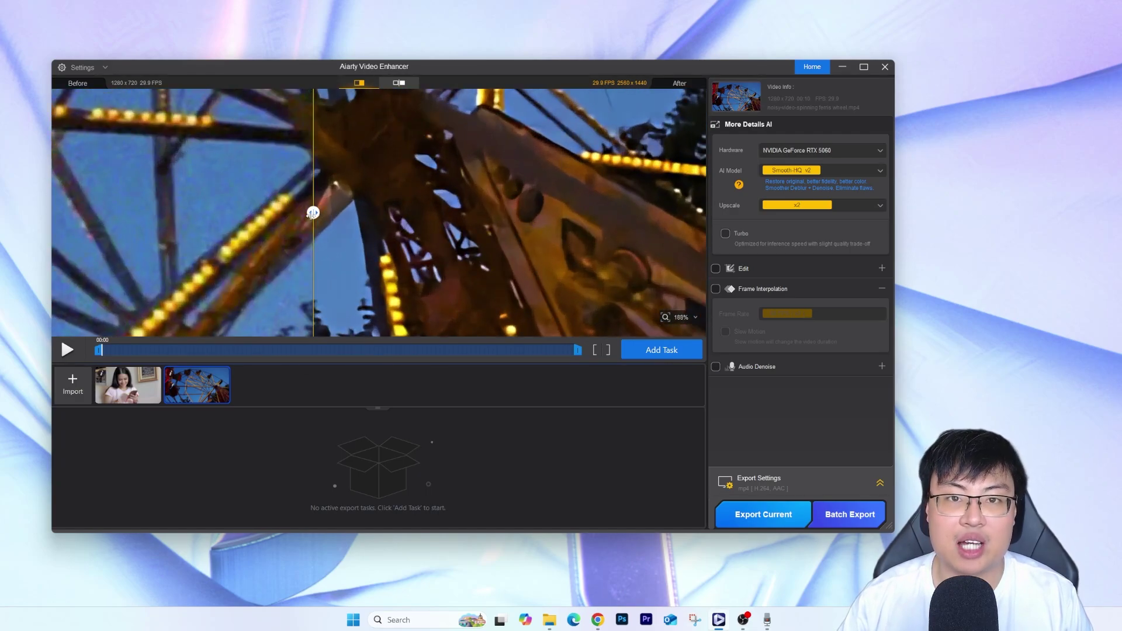
Step: Sweep the before/after divider across the ferris wheel hub at 188%, then zoom out to 123%
drag(313, 212, 646, 212)
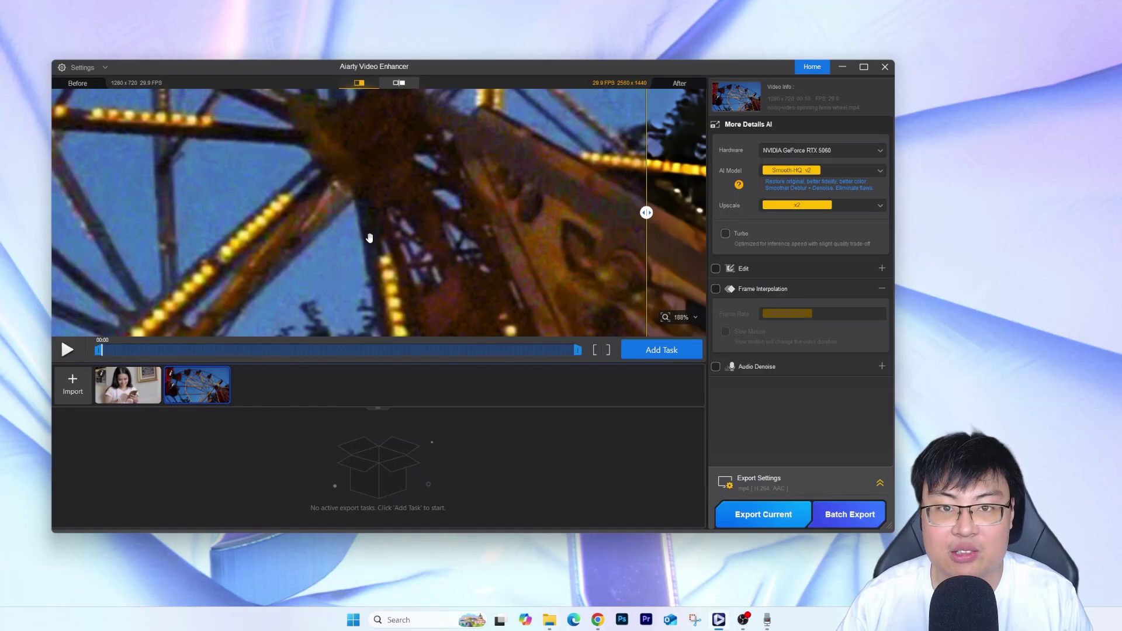
drag(646, 214, 130, 223)
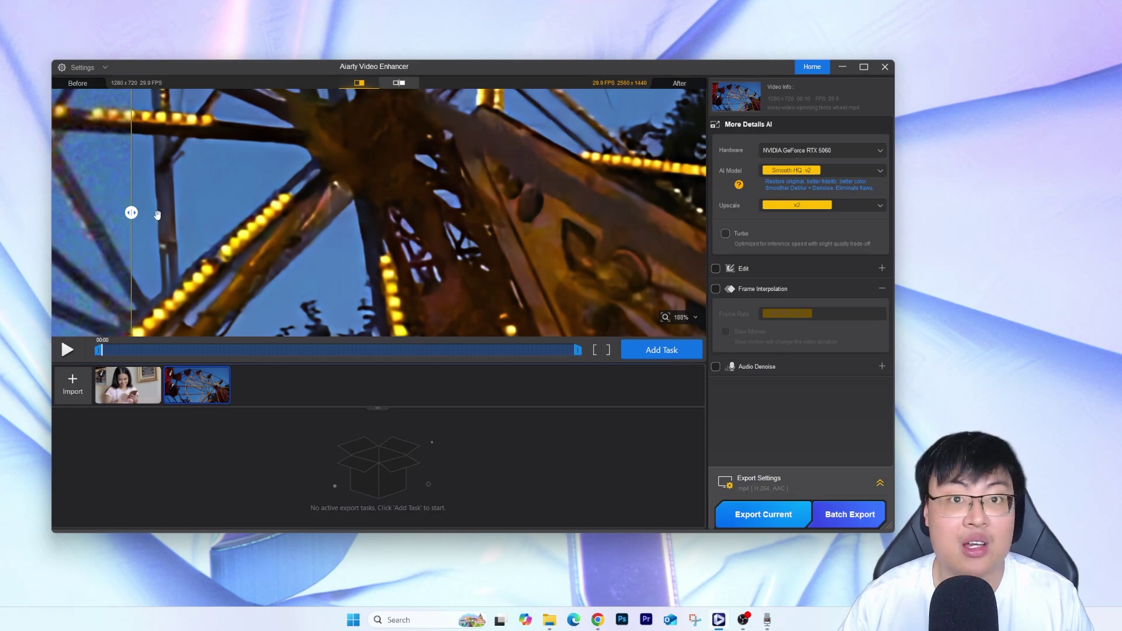
drag(131, 213, 124, 240)
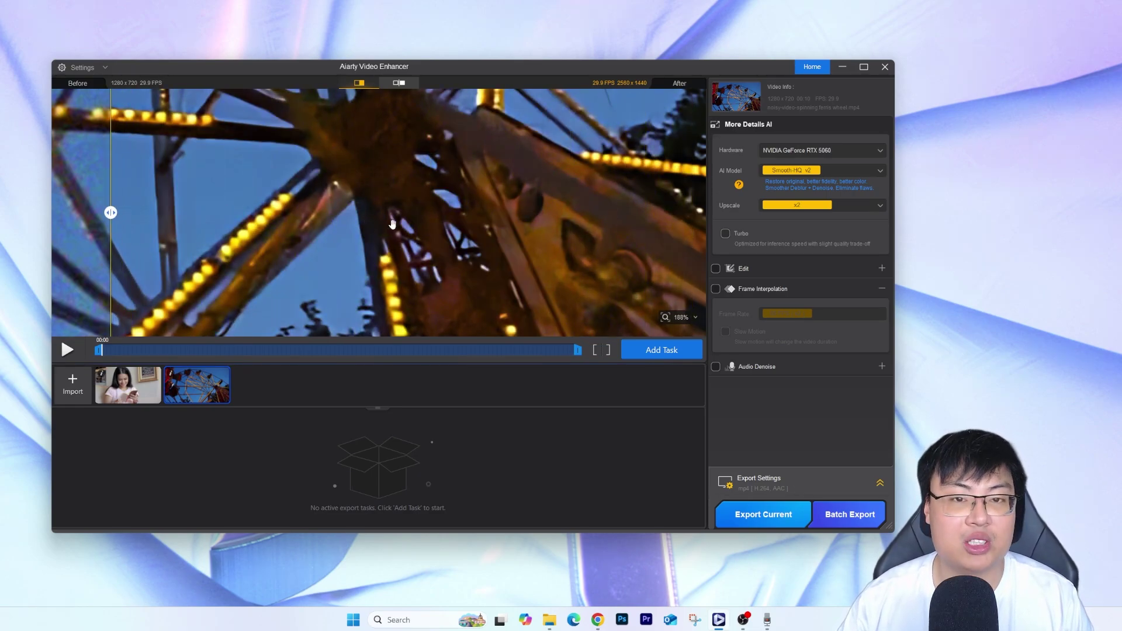
scroll(474, 217, down, 2)
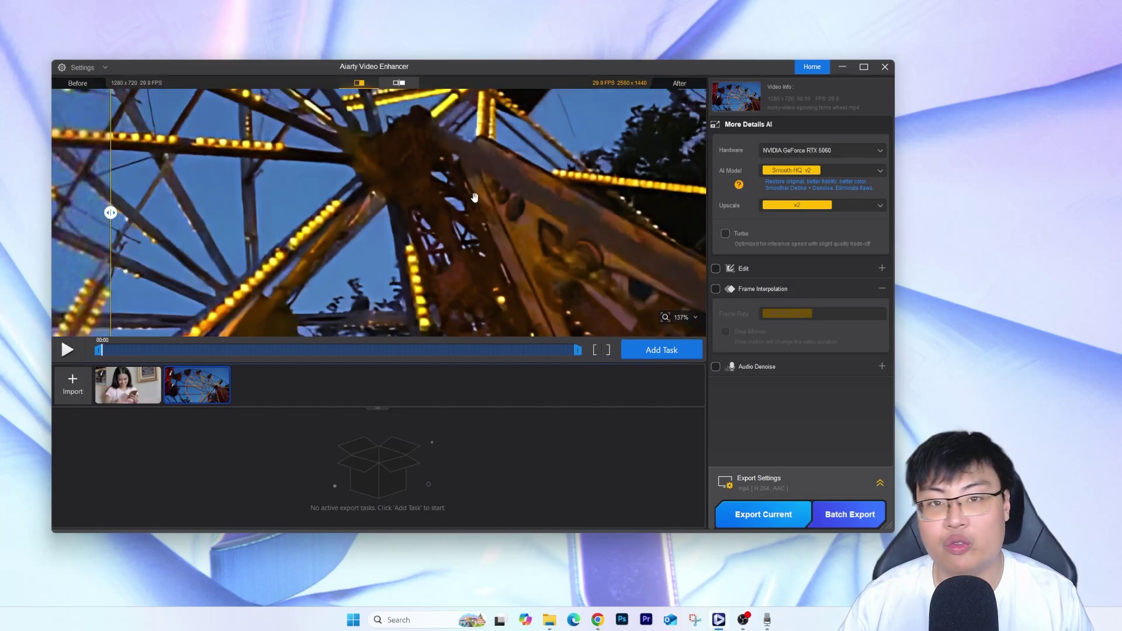
scroll(491, 206, down, 1)
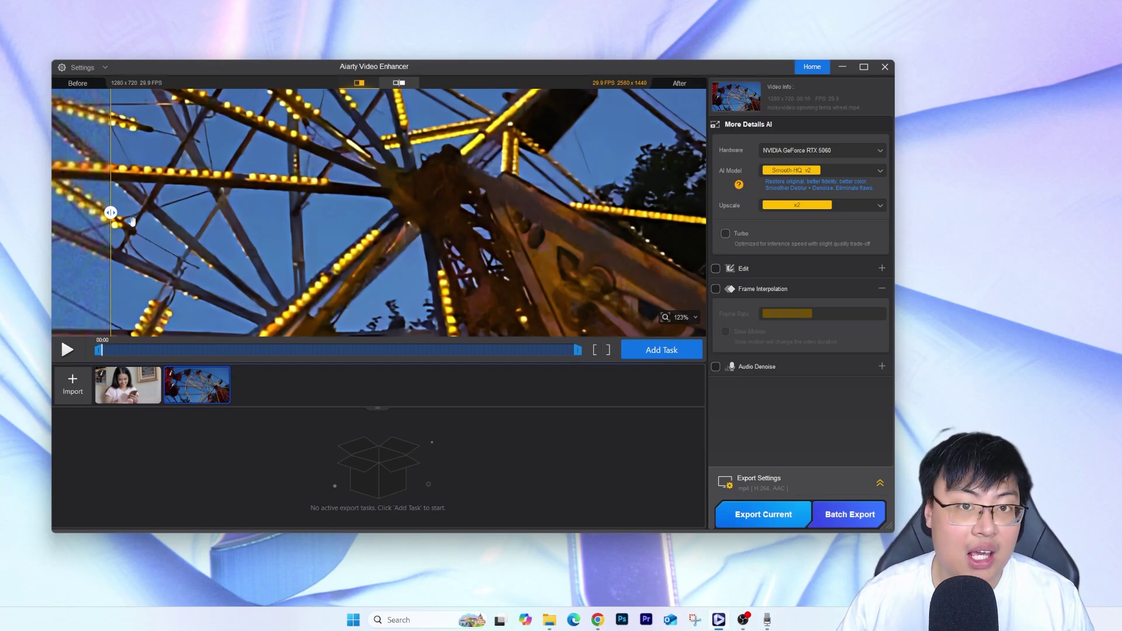
Step: Zoom out to 53% and sweep the comparison divider across the full ferris wheel frame
drag(111, 213, 244, 212)
scroll(403, 187, down, 7)
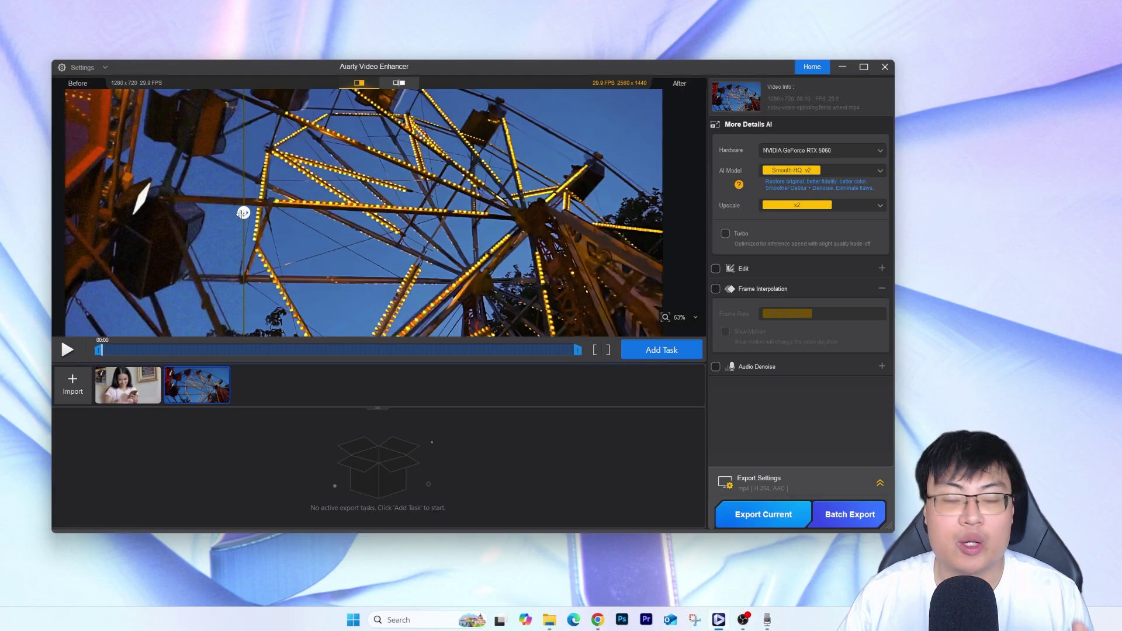
drag(243, 213, 58, 253)
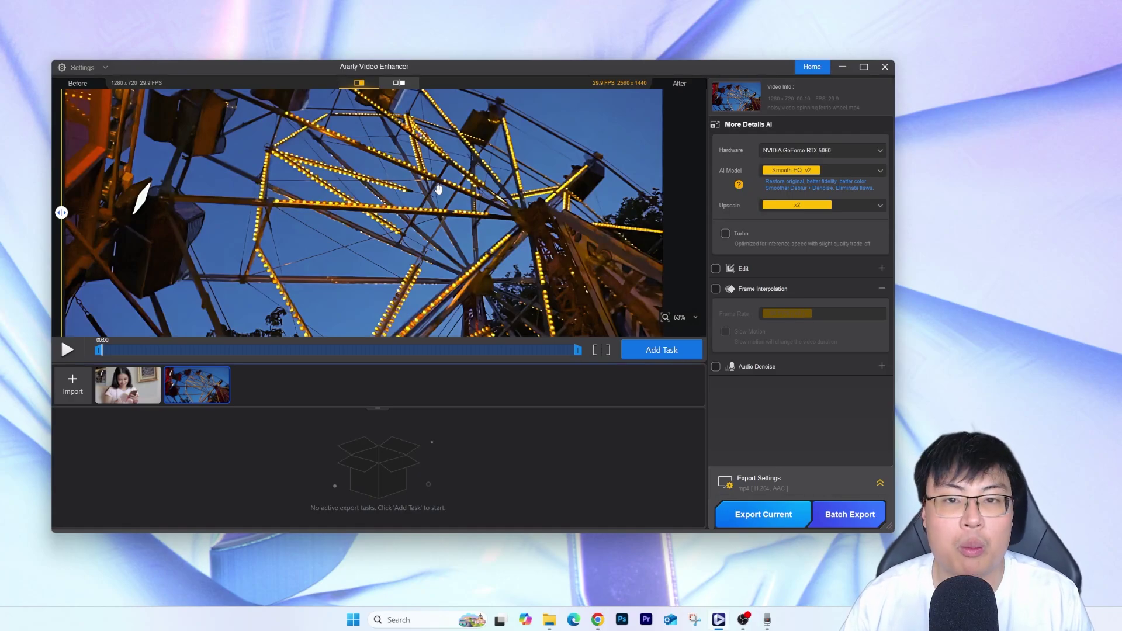
Step: Import the grainy firework video and generate its moDetail-HQ v2 x2 preview at 3840x2160
click(71, 392)
double_click(487, 164)
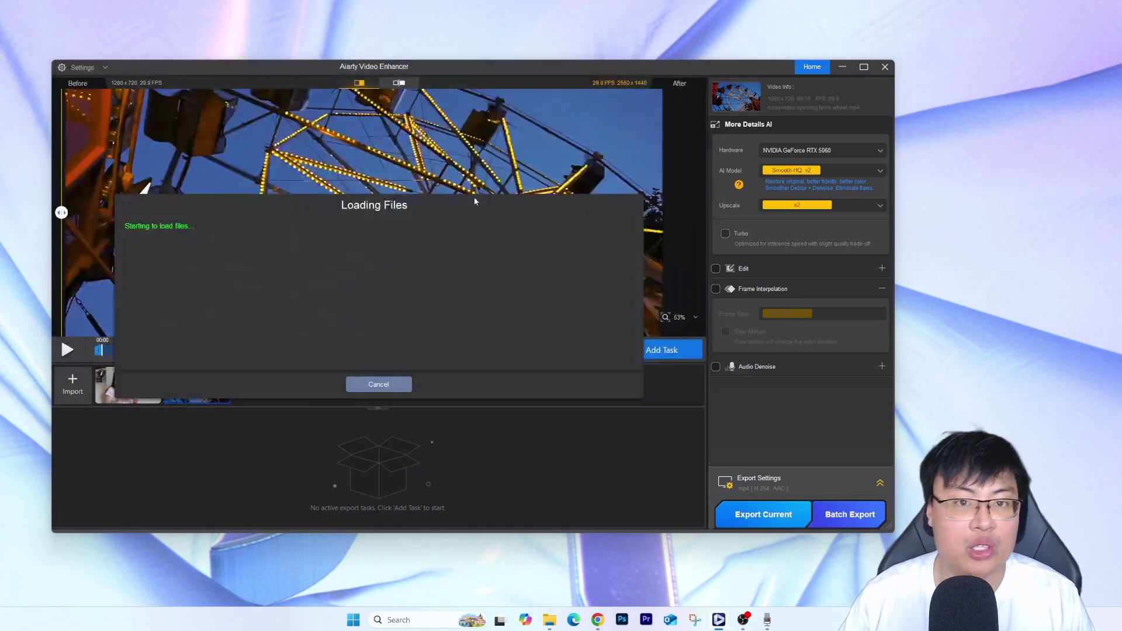
click(627, 286)
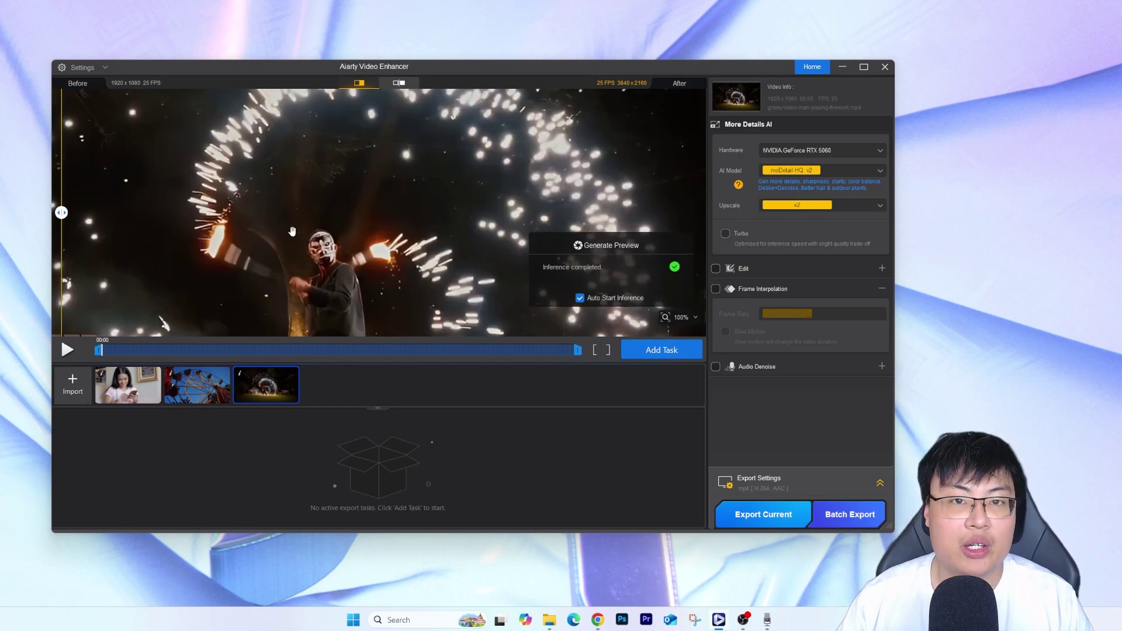
scroll(352, 217, down, 5)
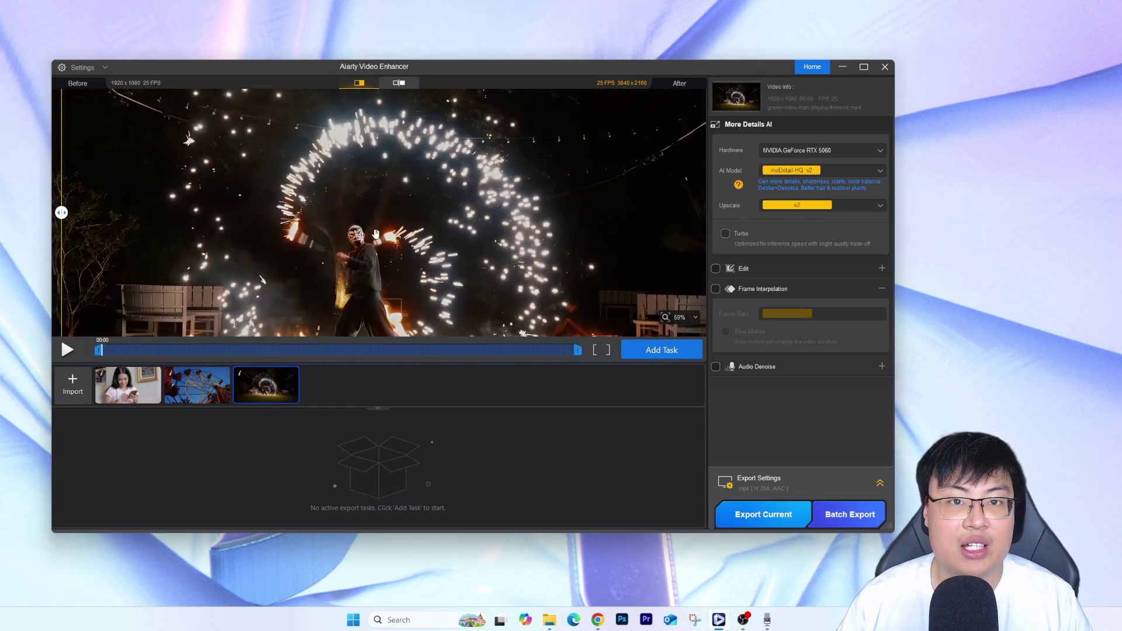
Step: Sweep the before/after divider across the fire scene and zoom to 123% on the masked man
drag(62, 212, 215, 253)
scroll(354, 253, up, 5)
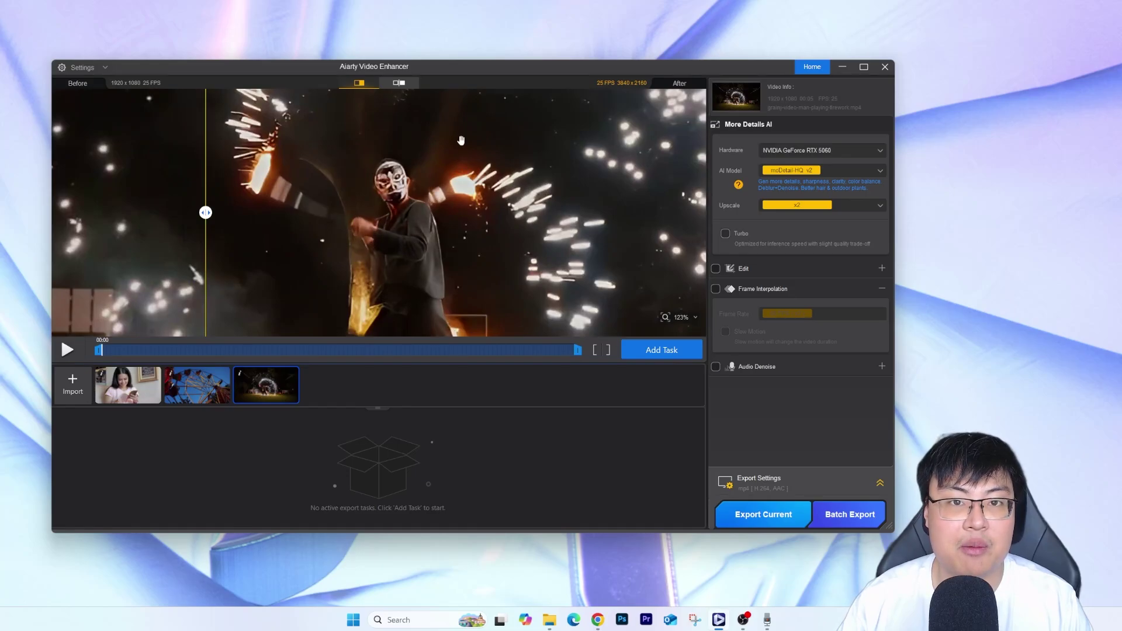
drag(205, 212, 222, 136)
drag(245, 213, 138, 212)
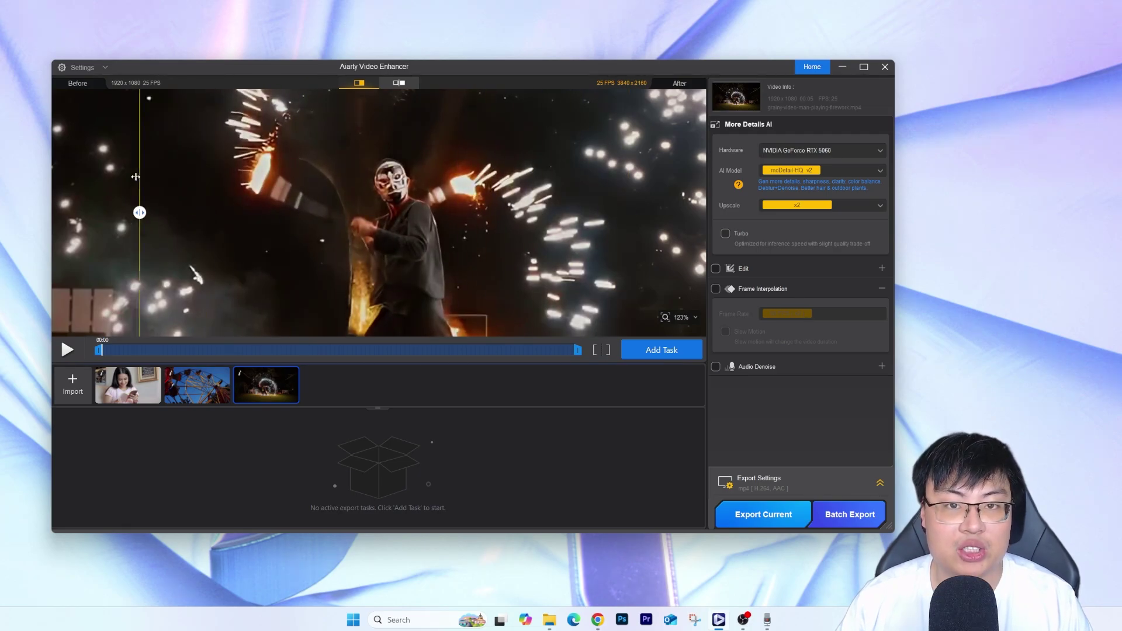